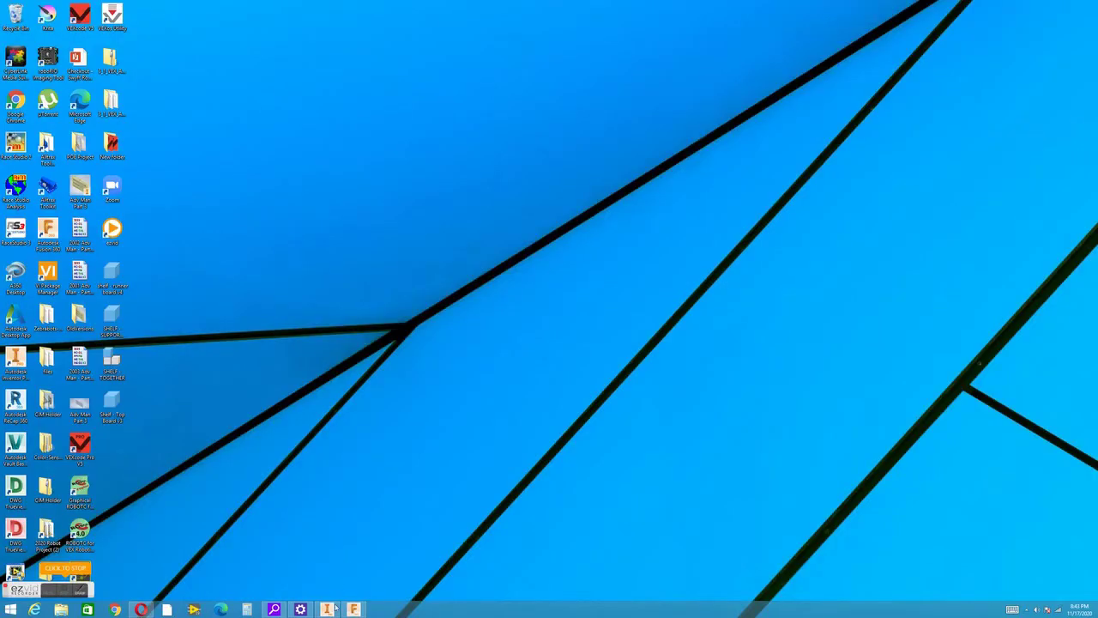
Restore the Autodesk Inventor window from the taskbar, showing its Get Started page.
{"action": "left_click", "coordinate": [328, 609]}
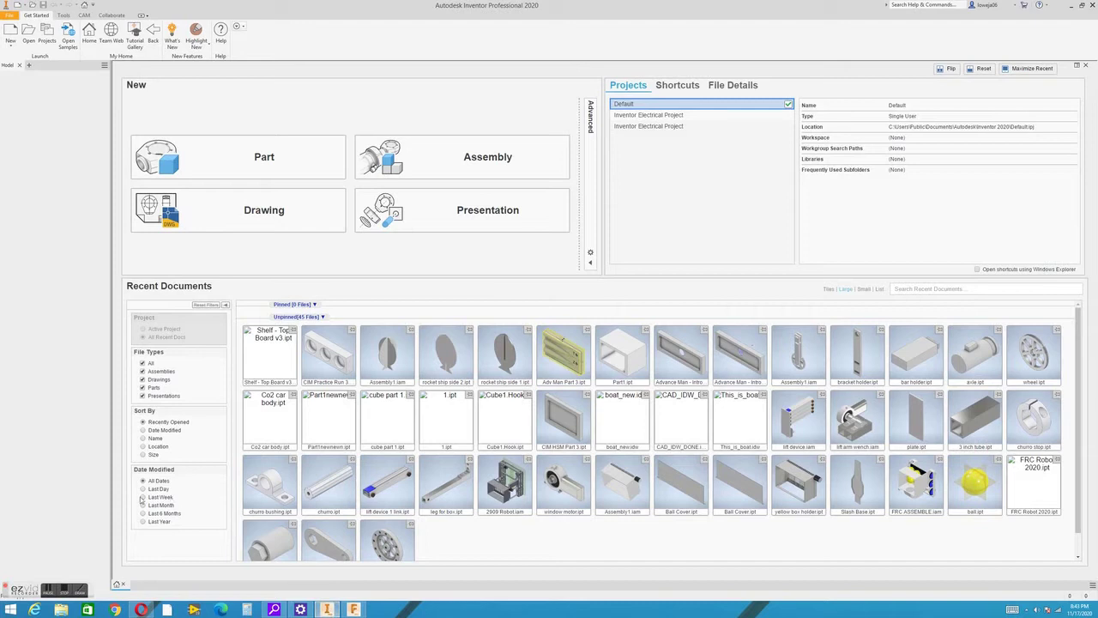
Open the Shelf - Top Board part, then begin a new file from the File menu.
{"action": "left_click", "coordinate": [28, 38]}
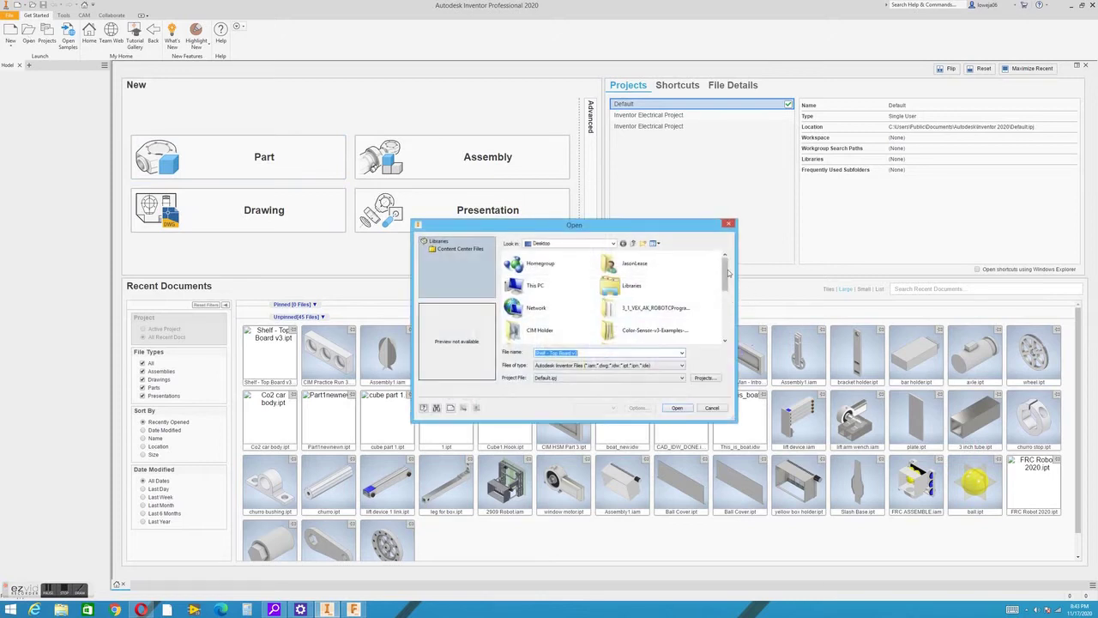
{"action": "left_click_drag", "start_coordinate": [728, 273], "coordinate": [726, 320]}
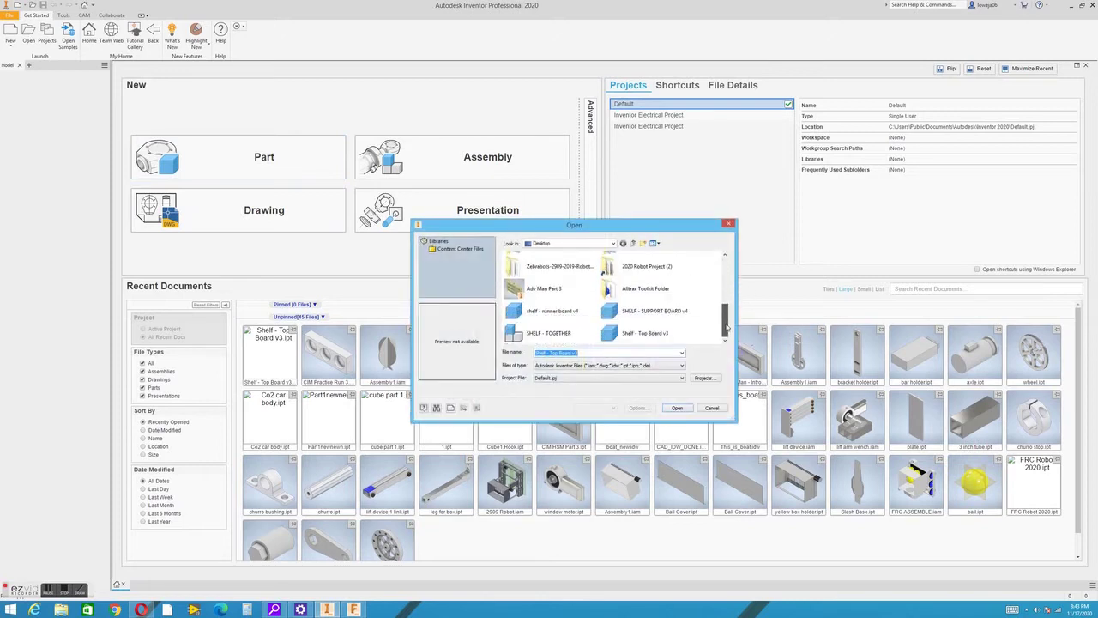
{"action": "double_click", "coordinate": [650, 334]}
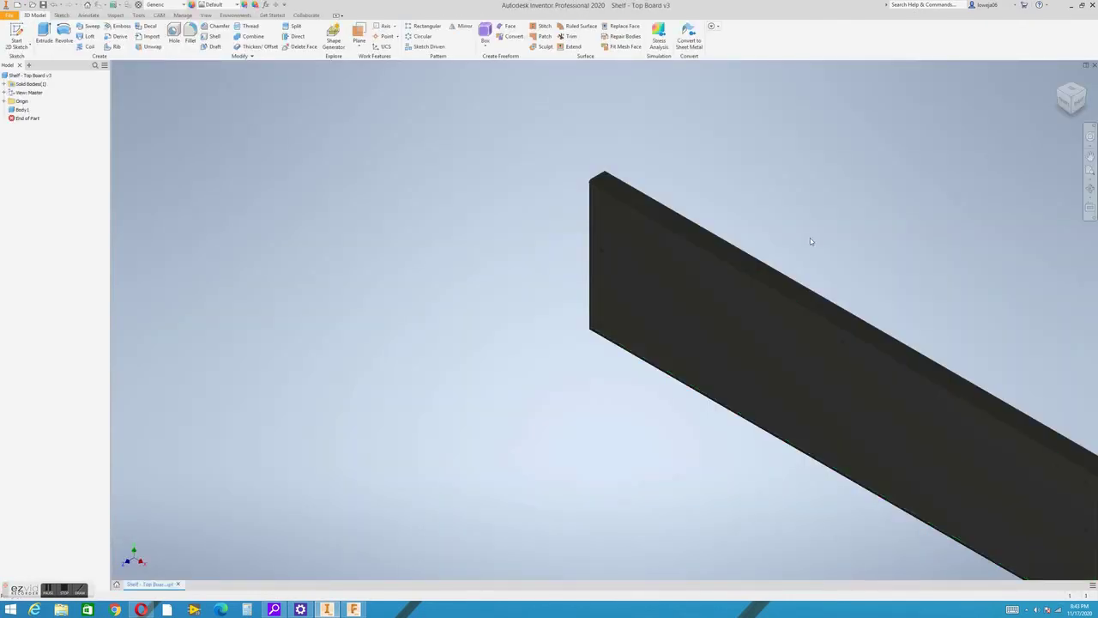
{"action": "middle_click_drag", "start_coordinate": [811, 237], "coordinate": [591, 203]}
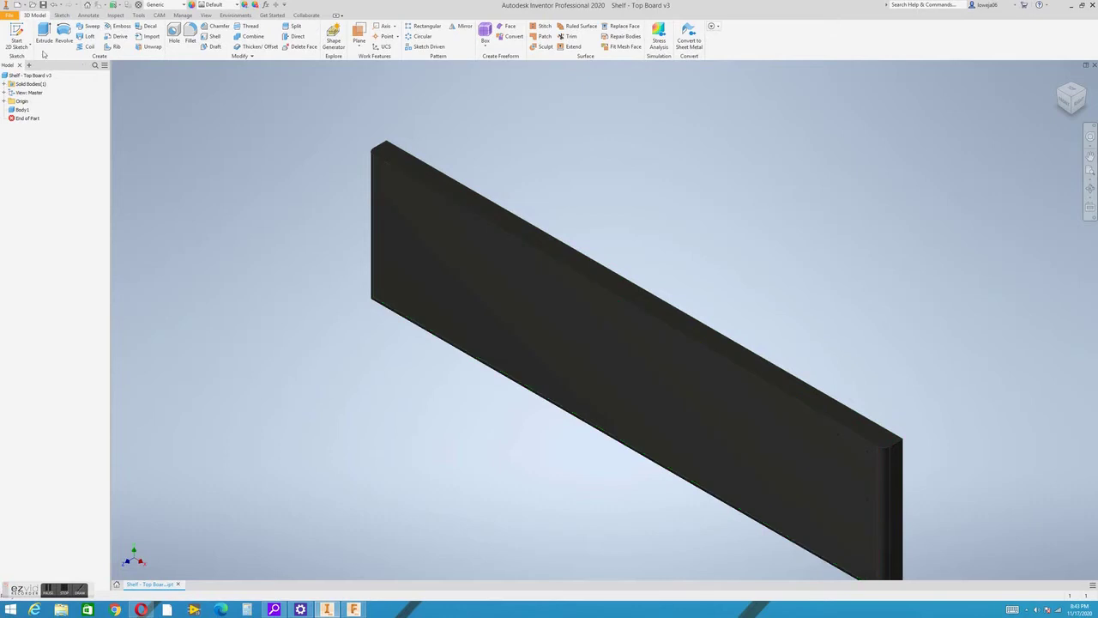
{"action": "left_click", "coordinate": [10, 15]}
{"action": "left_click", "coordinate": [17, 48]}
Create Drawing2 from Standard.idw and change Sheet:1 from D to A size.
{"action": "double_click", "coordinate": [566, 335]}
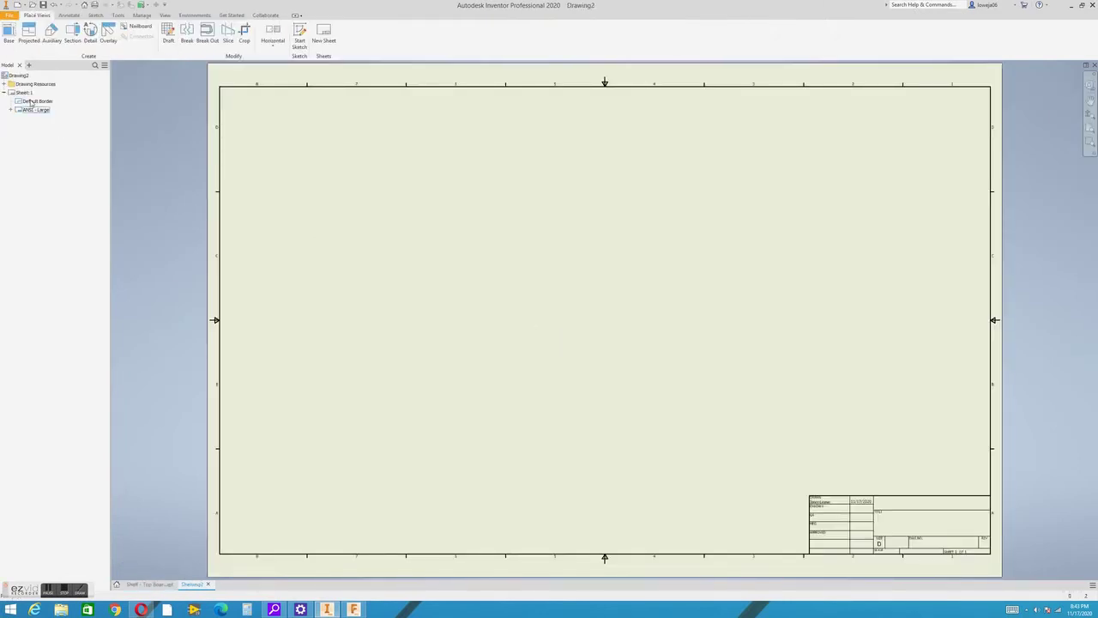
{"action": "left_click", "coordinate": [24, 92]}
{"action": "right_click", "coordinate": [26, 96]}
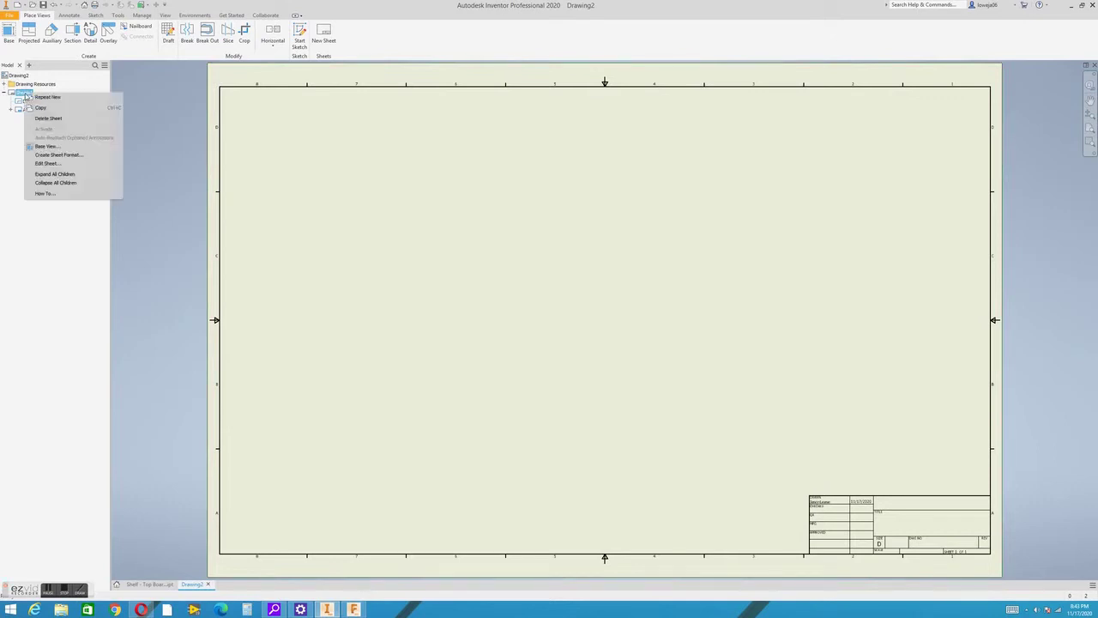
{"action": "key", "text": "Escape"}
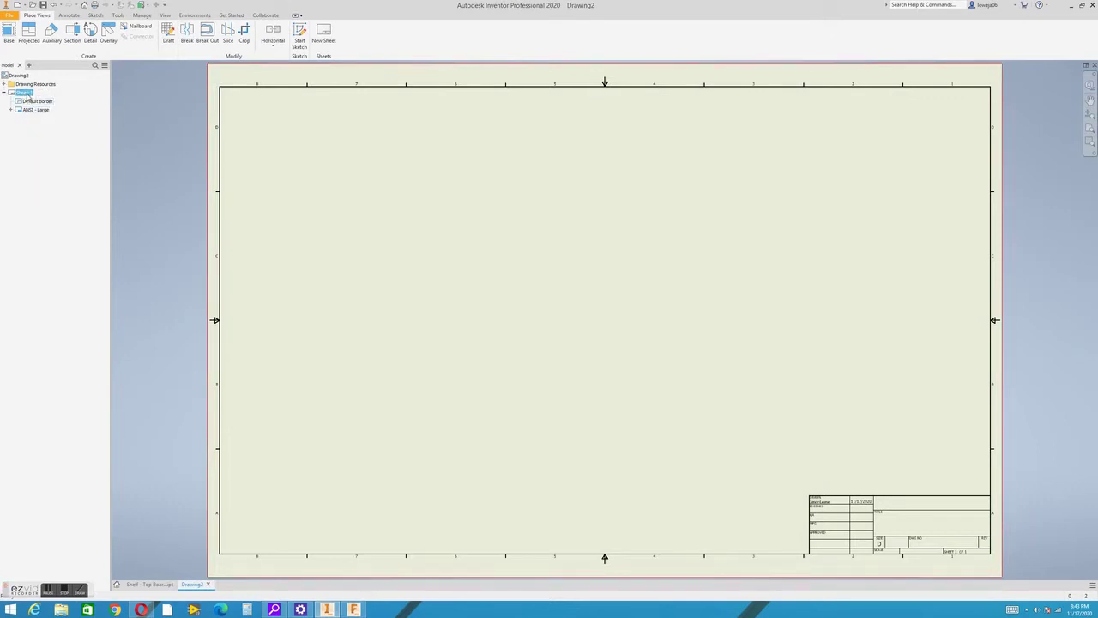
{"action": "right_click", "coordinate": [28, 97]}
{"action": "left_click", "coordinate": [44, 164]}
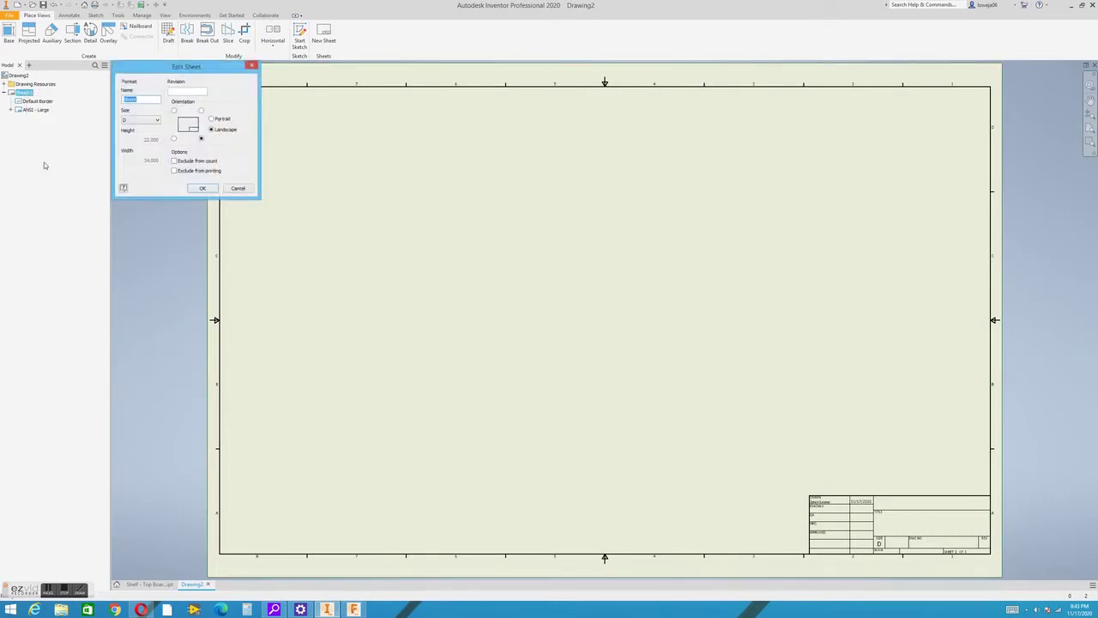
{"action": "left_click", "coordinate": [142, 121]}
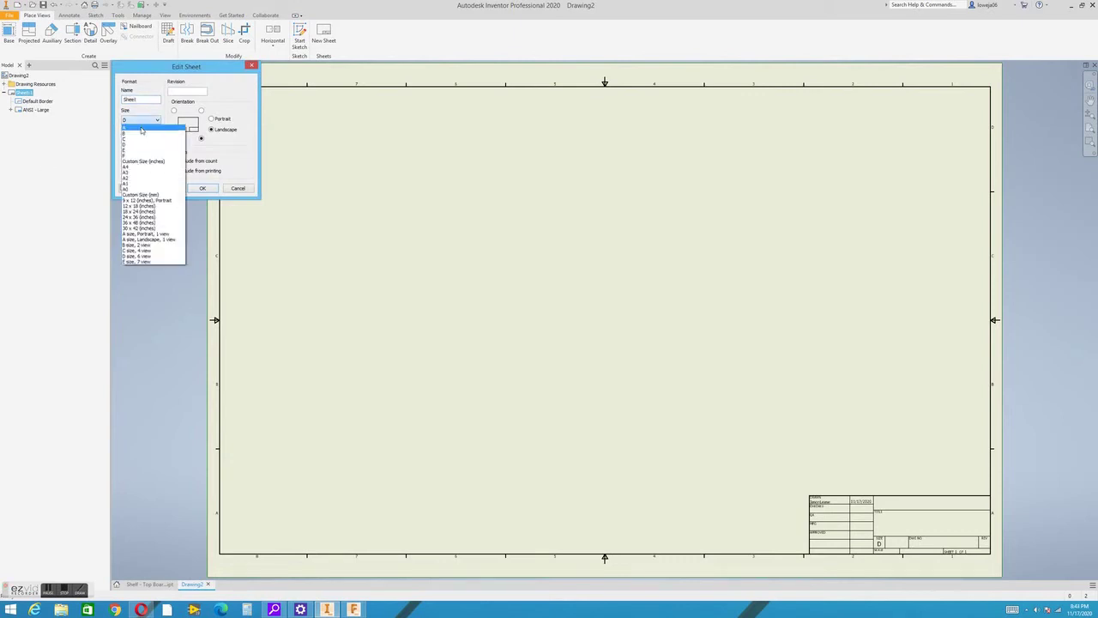
{"action": "left_click", "coordinate": [141, 128]}
{"action": "left_click", "coordinate": [203, 188]}
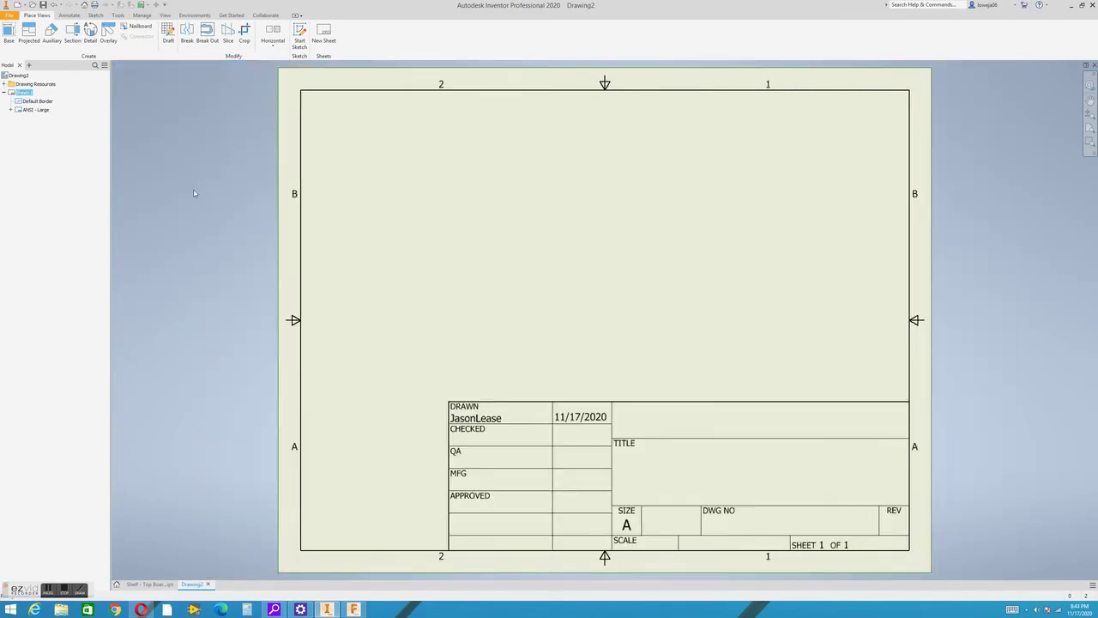
{"action": "middle_click_drag", "start_coordinate": [448, 294], "coordinate": [397, 285]}
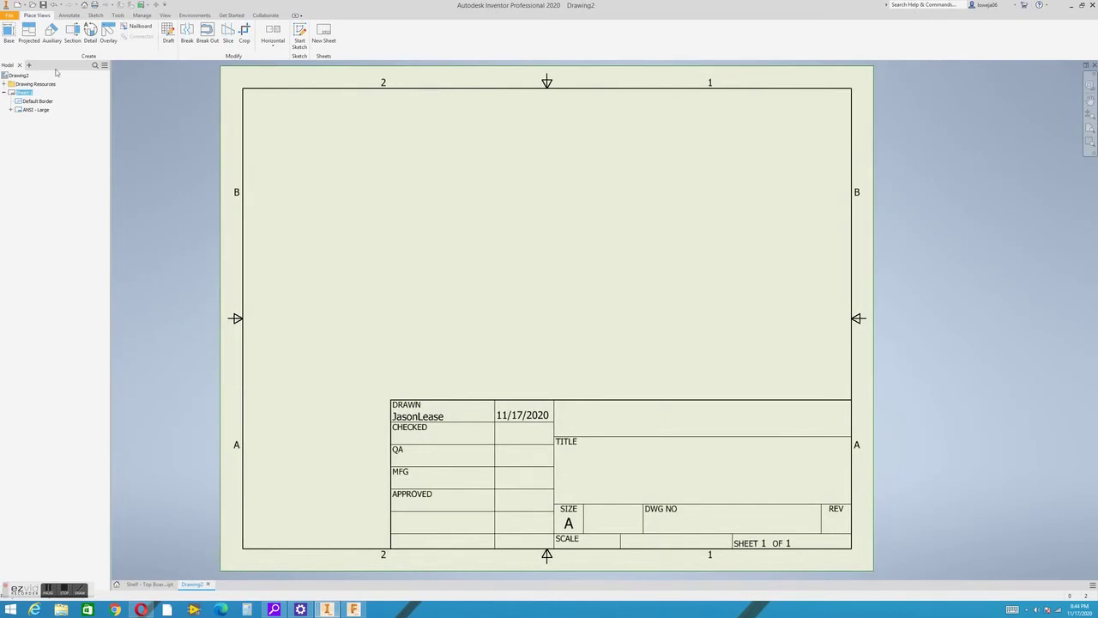
Place a 0.16:1 base view of the top board on the left of the sheet.
{"action": "left_click", "coordinate": [9, 33]}
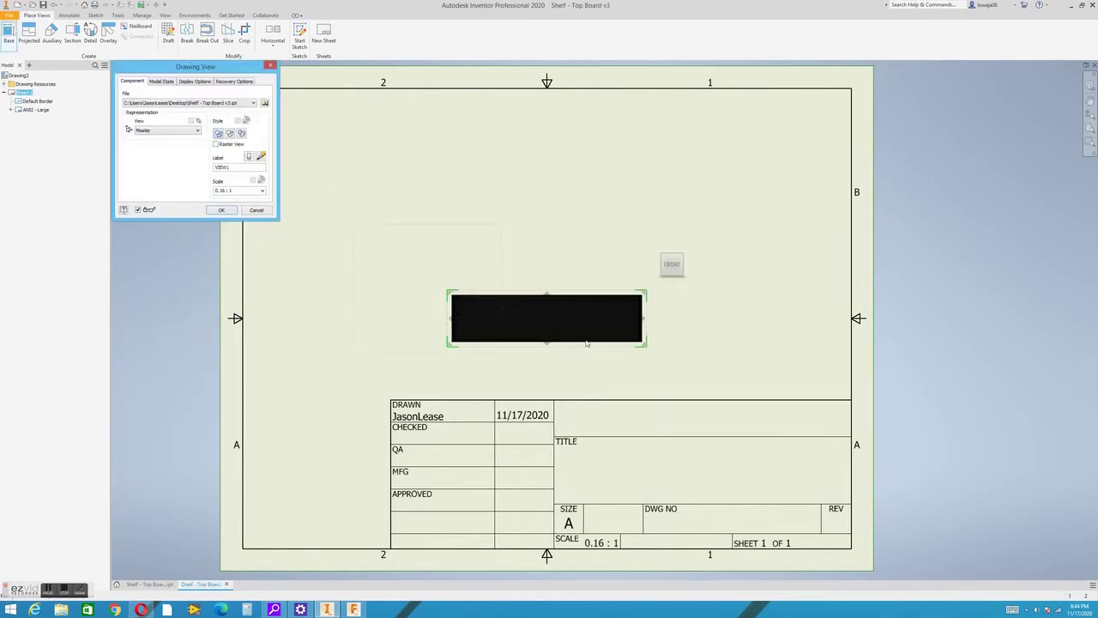
{"action": "left_click", "coordinate": [222, 210]}
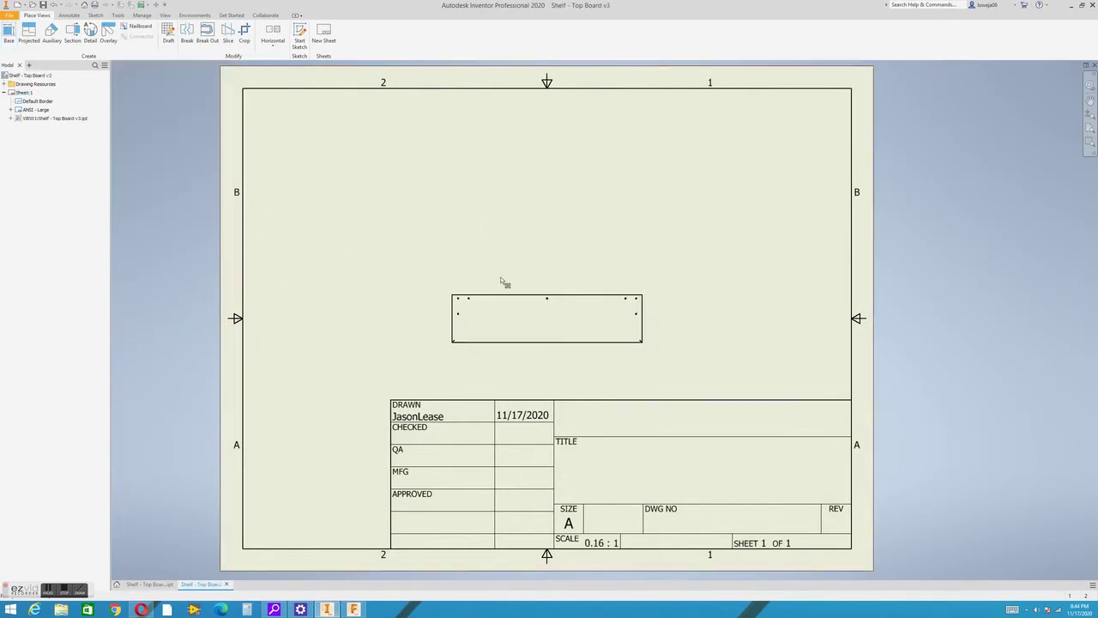
{"action": "left_click_drag", "start_coordinate": [502, 283], "coordinate": [348, 285]}
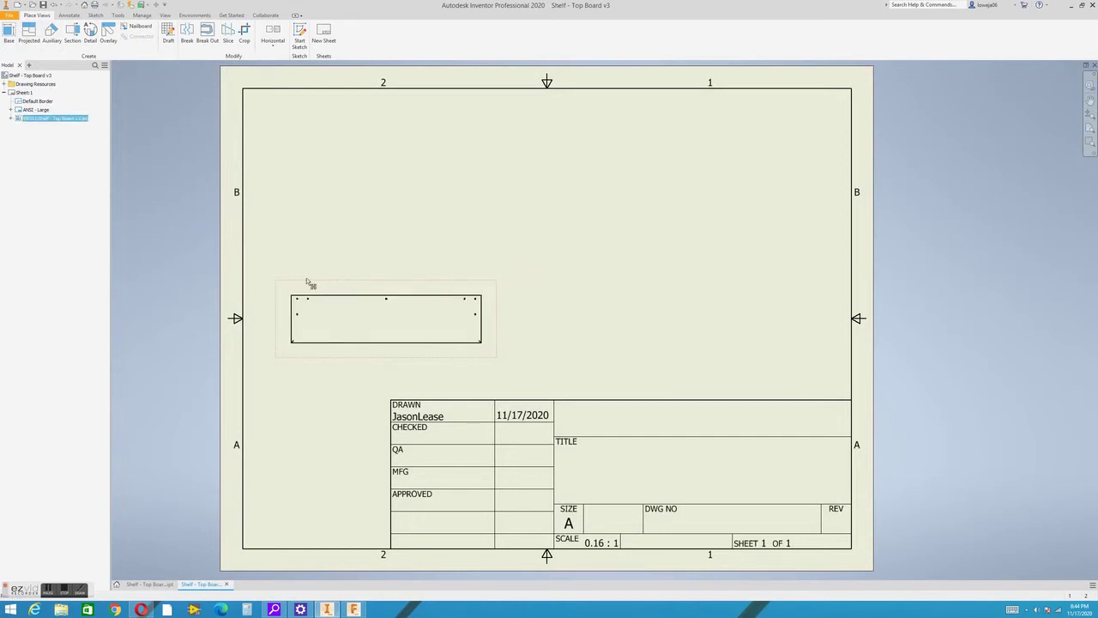
Project top, side and isometric views from the base view.
{"action": "left_click", "coordinate": [28, 34]}
{"action": "left_click", "coordinate": [378, 313]}
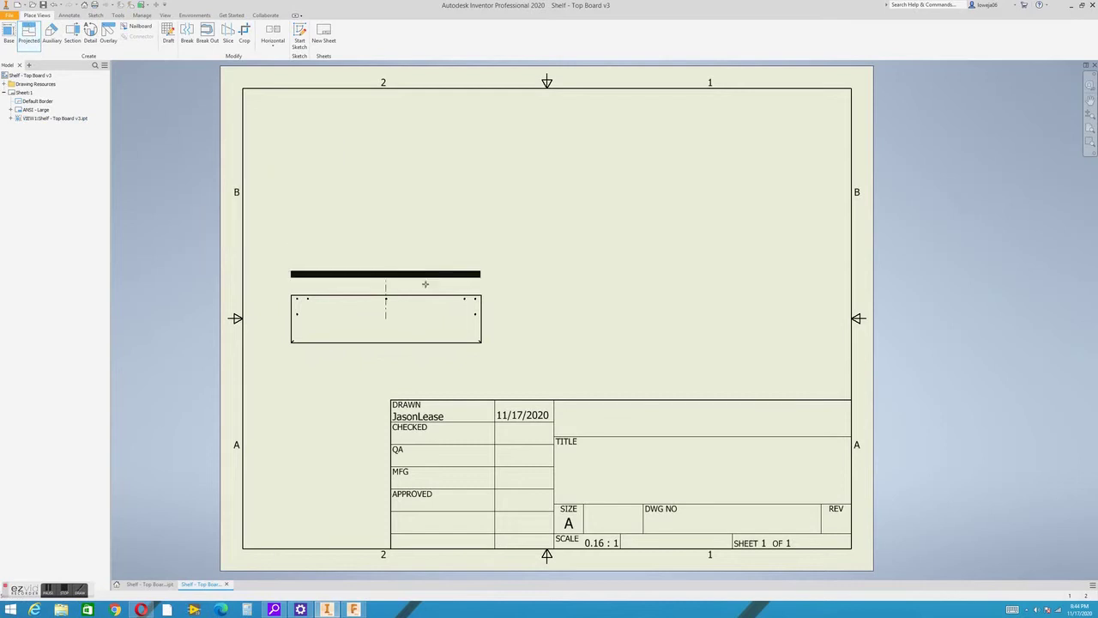
{"action": "left_click", "coordinate": [386, 139]}
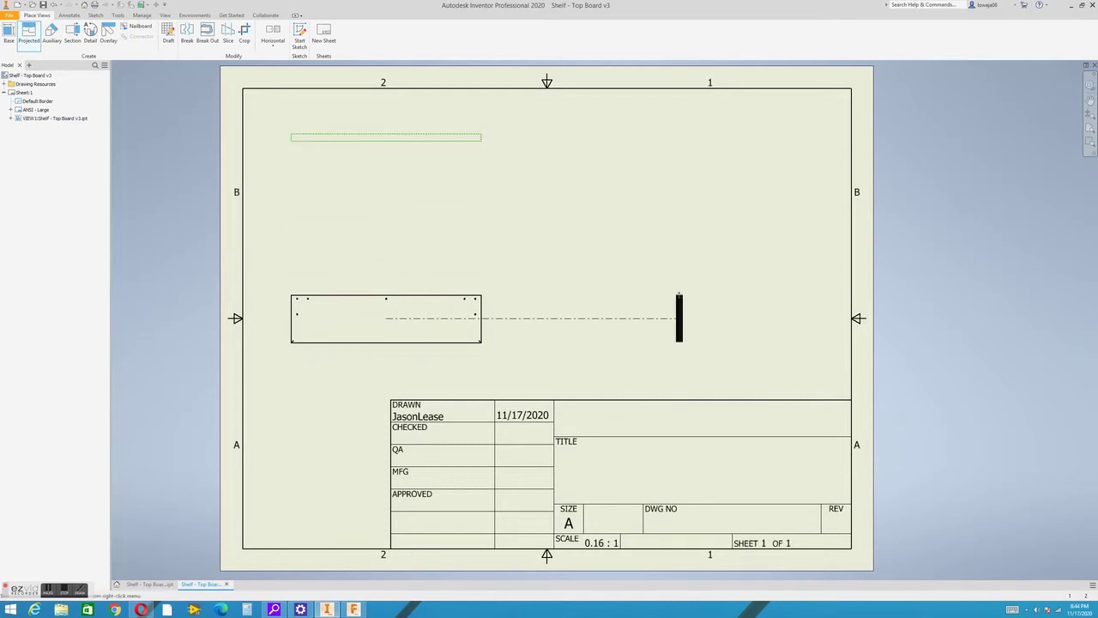
{"action": "left_click", "coordinate": [758, 305]}
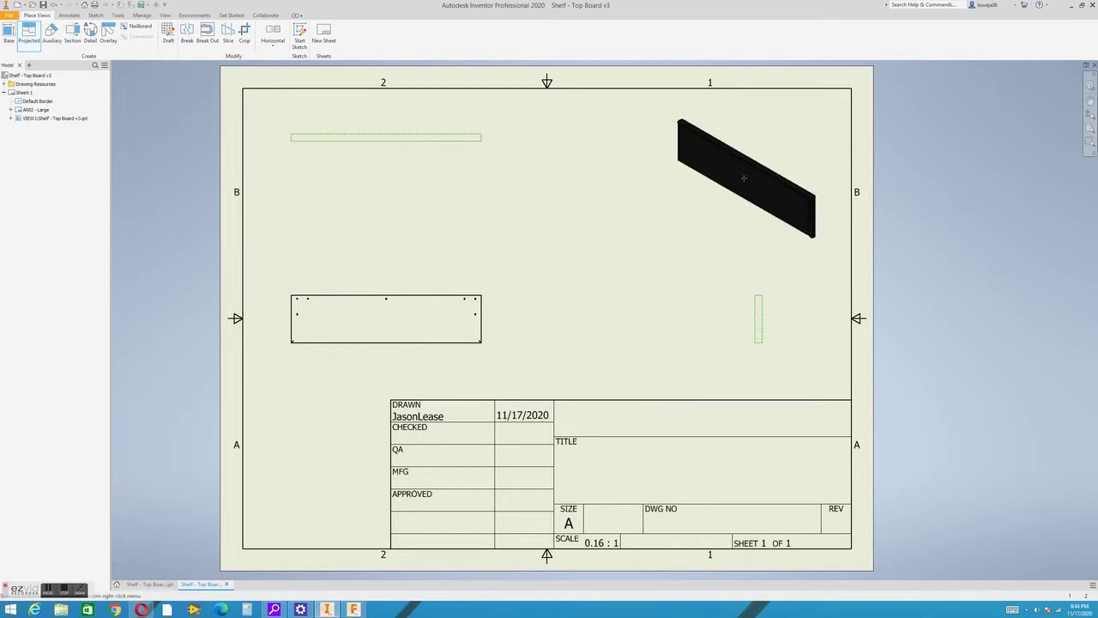
{"action": "left_click", "coordinate": [744, 178]}
{"action": "right_click", "coordinate": [605, 180]}
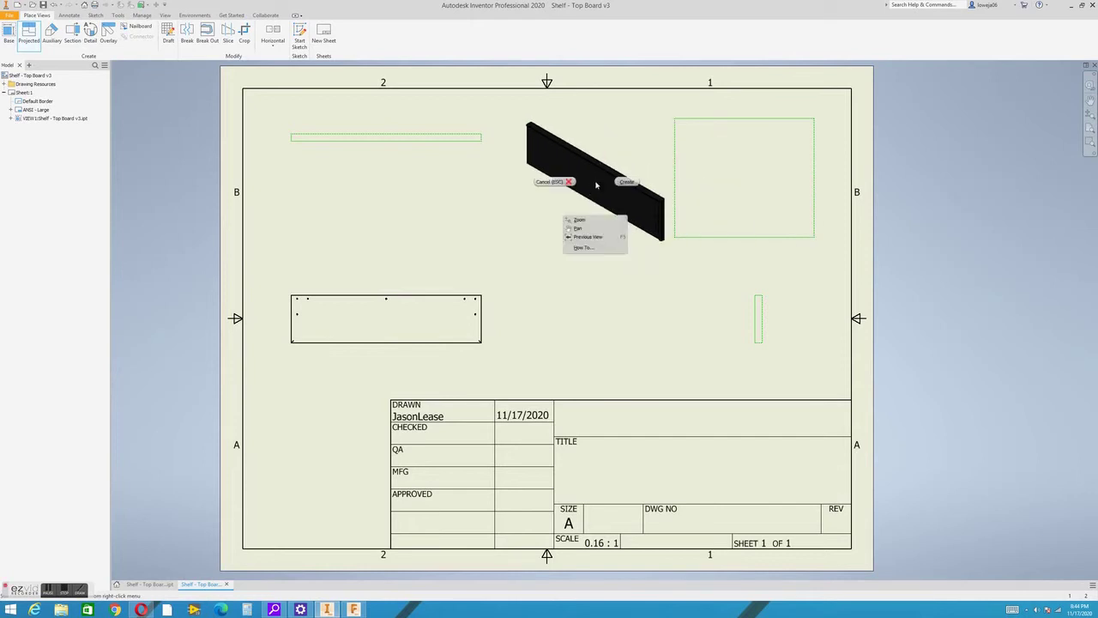
{"action": "left_click", "coordinate": [633, 181]}
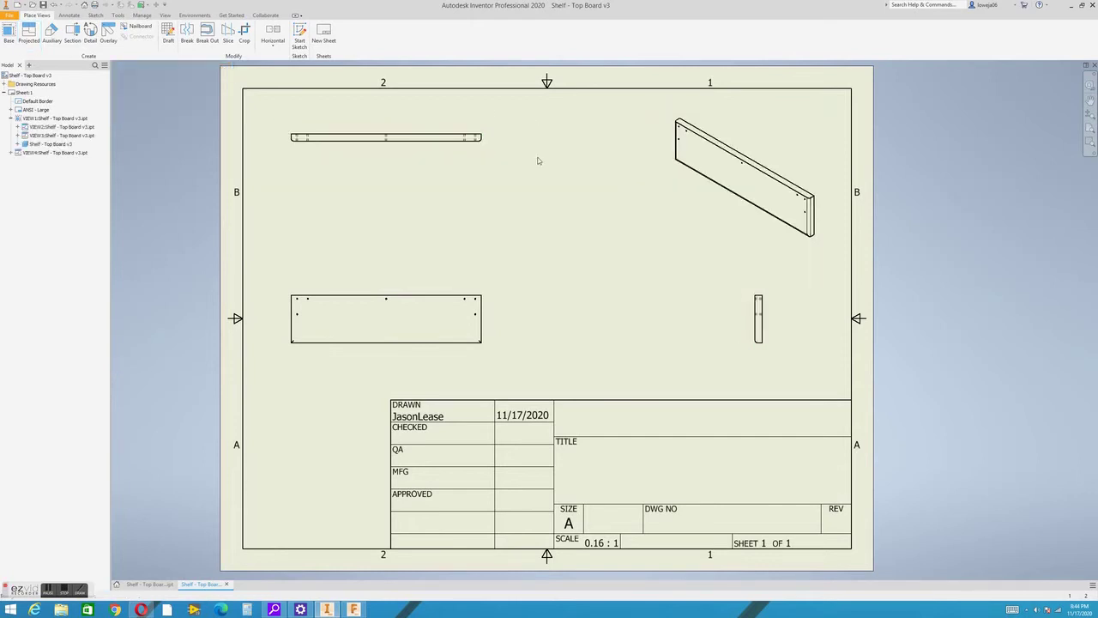
Dimension the base view's overall 20.00 length and 5.00 height.
{"action": "left_click", "coordinate": [68, 15]}
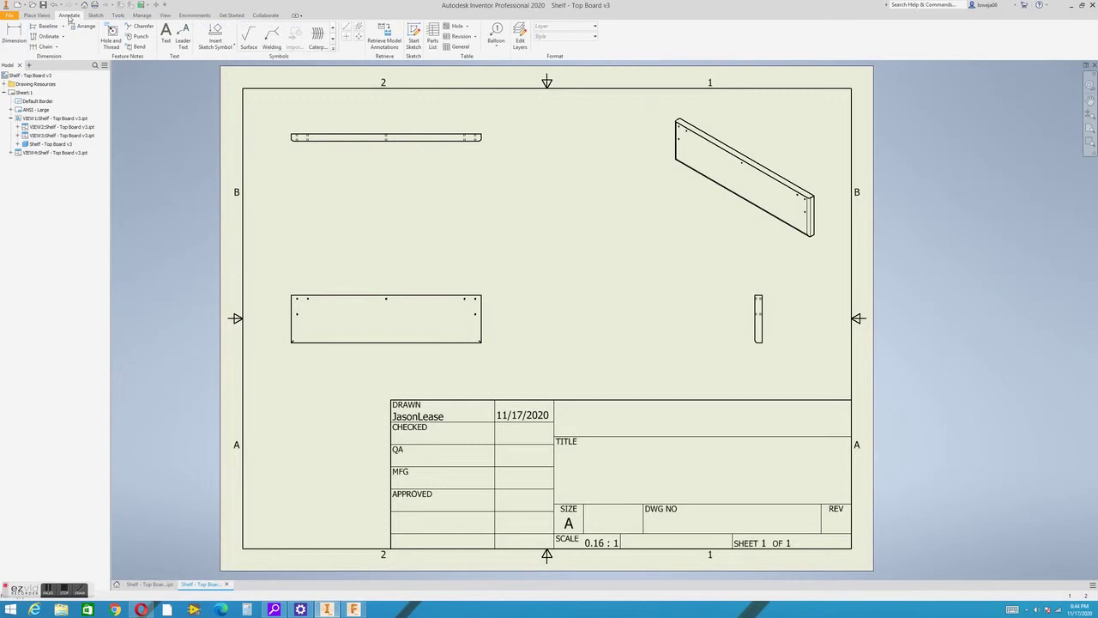
{"action": "left_click", "coordinate": [14, 35]}
{"action": "left_click", "coordinate": [352, 342]}
{"action": "left_click", "coordinate": [484, 345]}
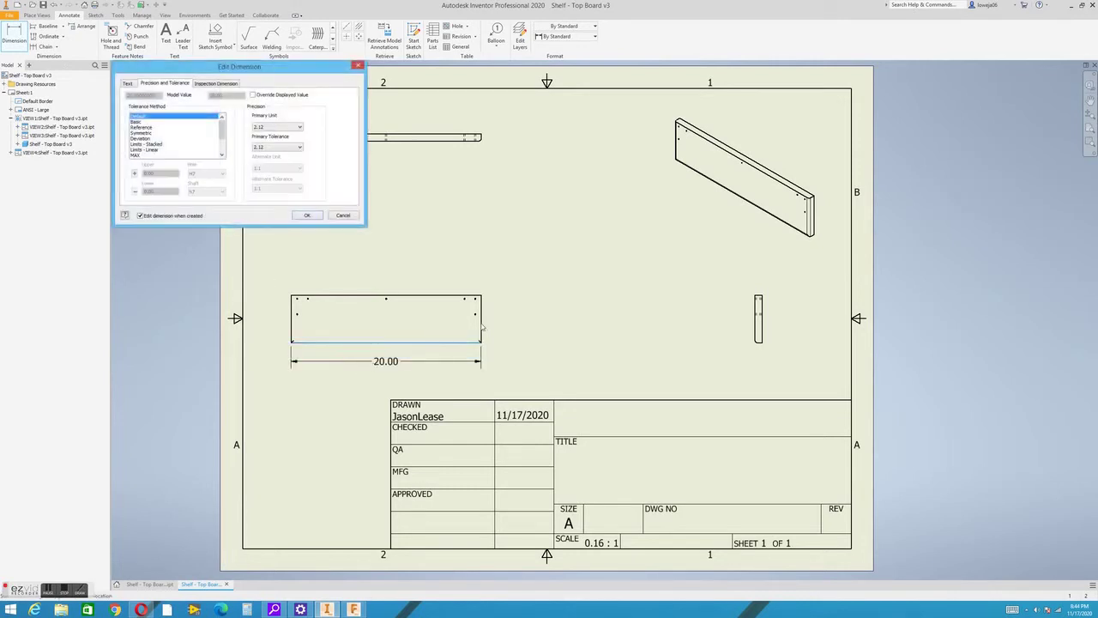
{"action": "left_click", "coordinate": [311, 215]}
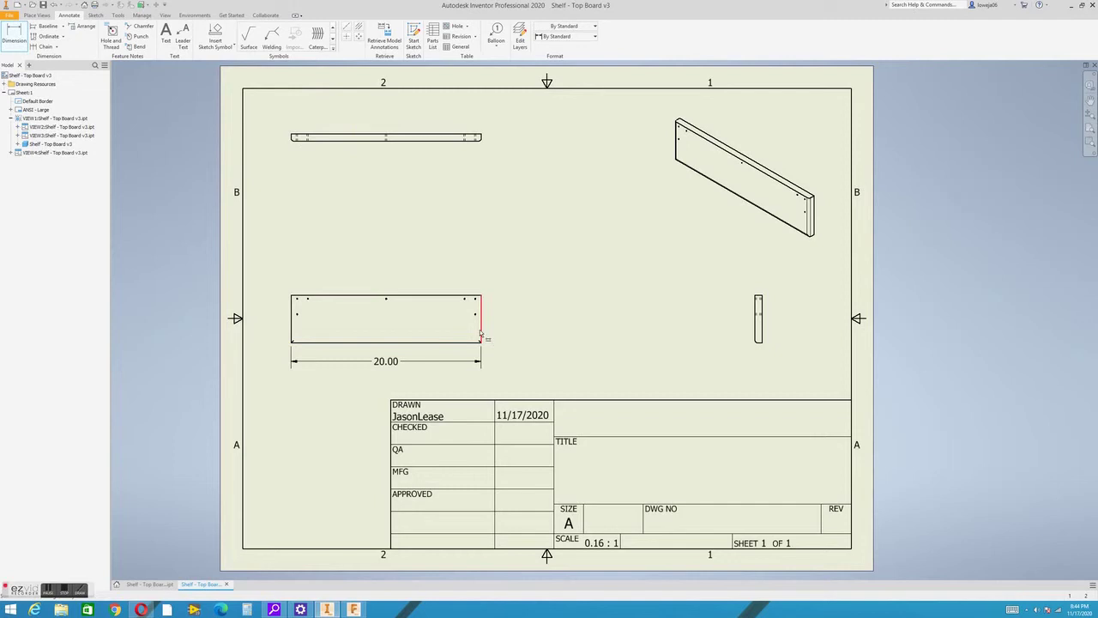
{"action": "left_click", "coordinate": [481, 331]}
{"action": "left_click", "coordinate": [458, 295]}
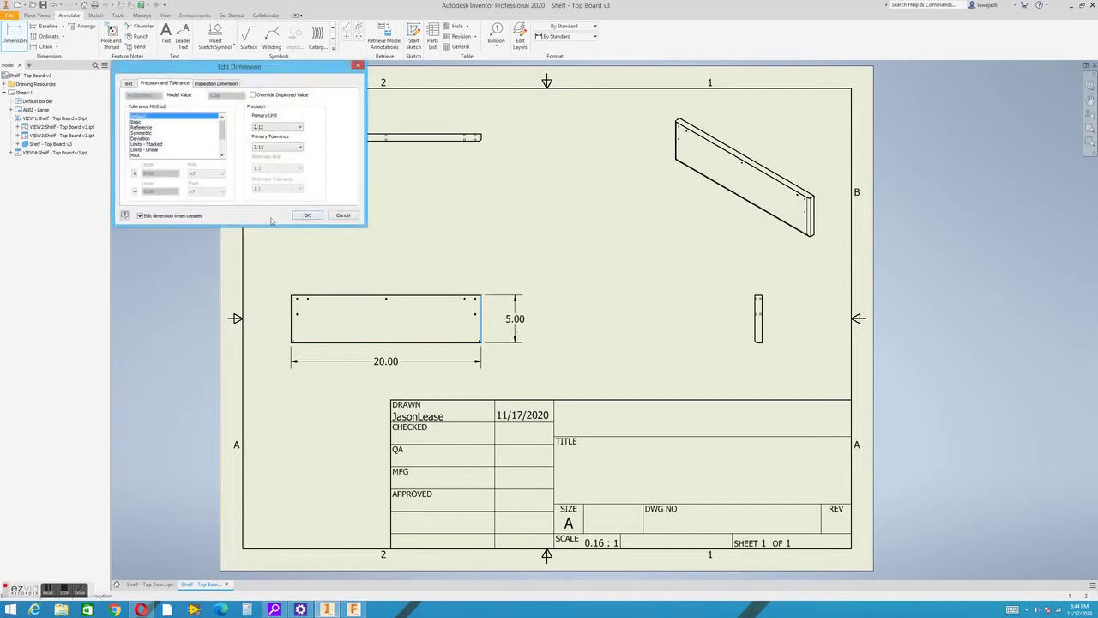
{"action": "left_click", "coordinate": [307, 215]}
Add the .75 thickness dimension on the side view.
{"action": "scroll", "coordinate": [762, 333], "scroll_direction": "up", "scroll_amount": 5}
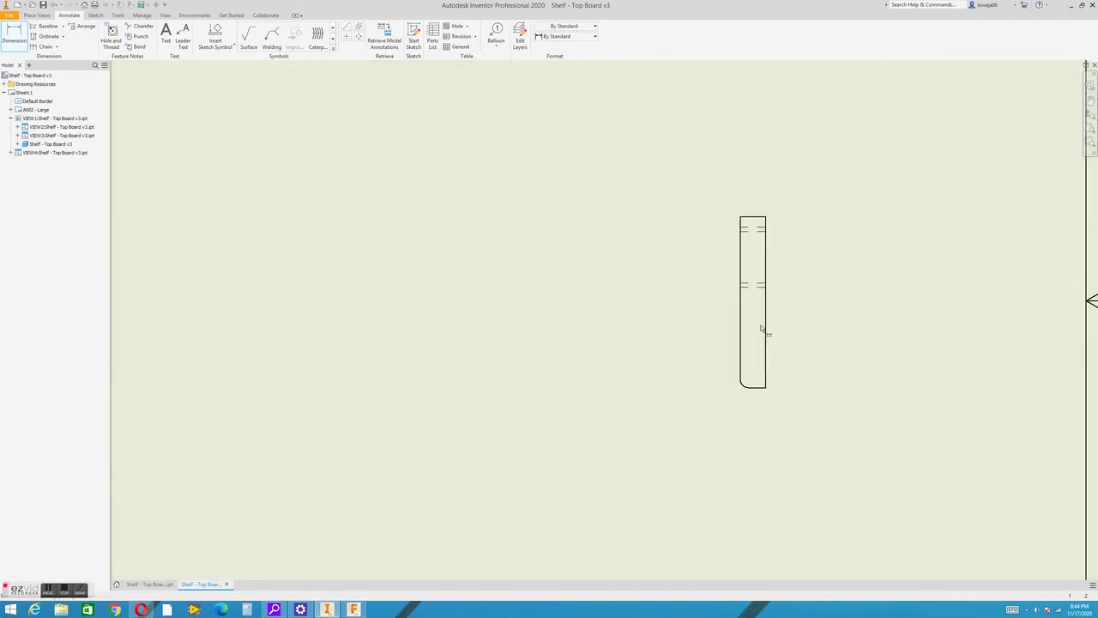
{"action": "left_click", "coordinate": [771, 334]}
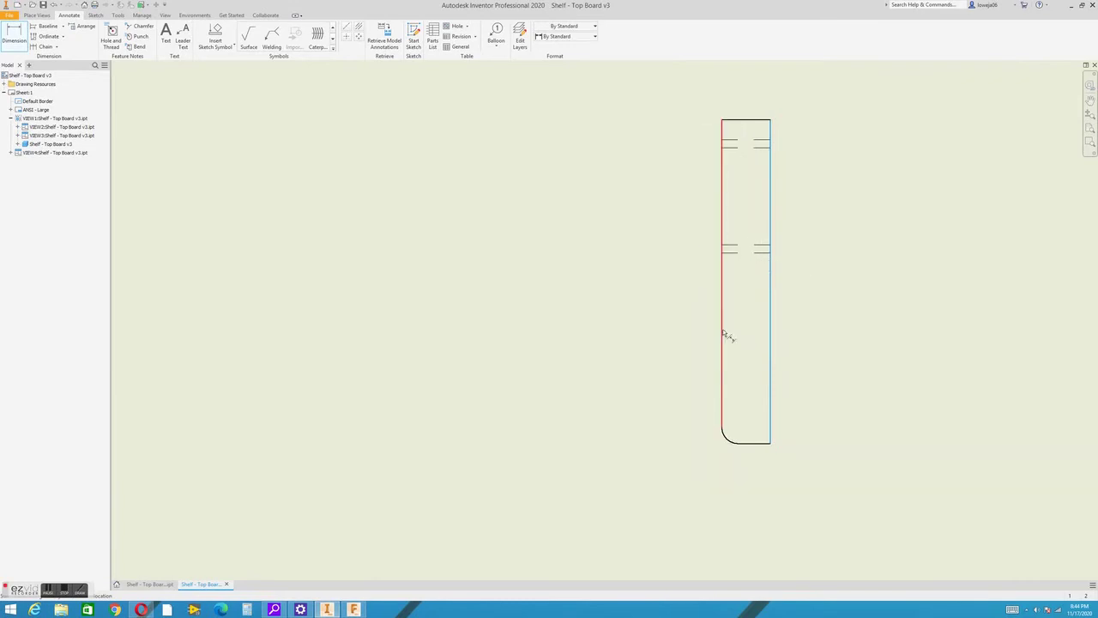
{"action": "left_click", "coordinate": [722, 330]}
{"action": "scroll", "coordinate": [719, 330], "scroll_direction": "down", "scroll_amount": 5}
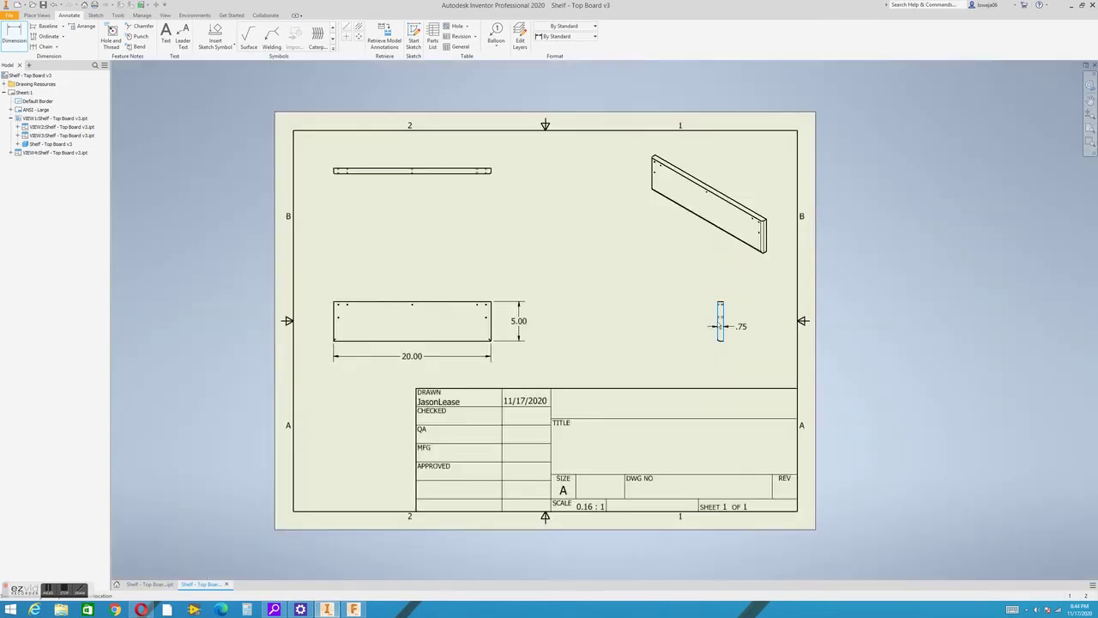
{"action": "left_click", "coordinate": [699, 289]}
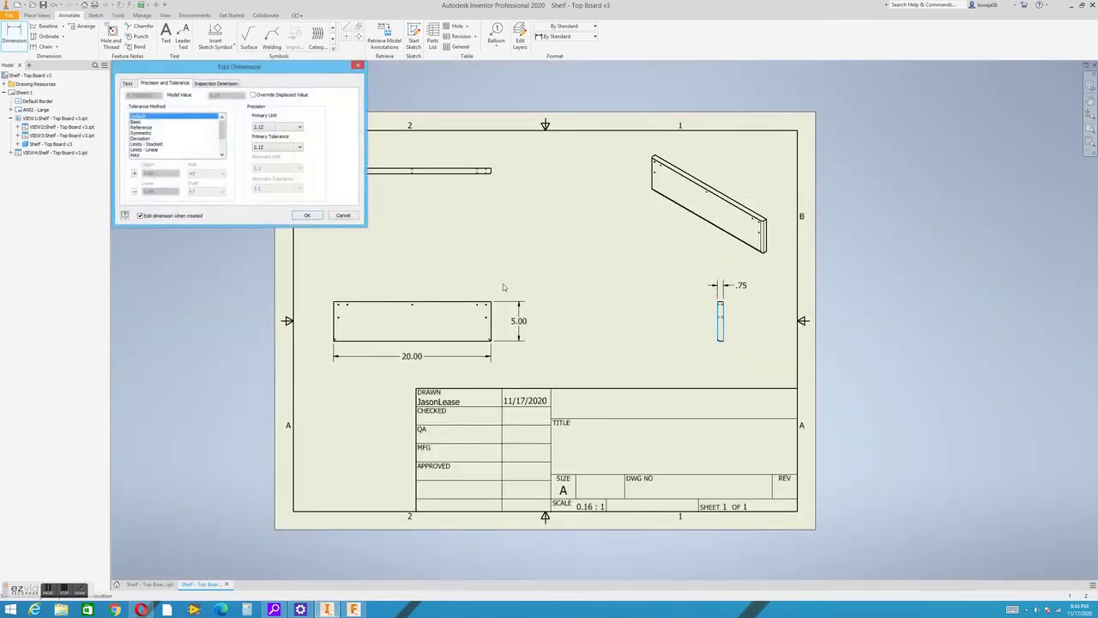
{"action": "left_click", "coordinate": [306, 219]}
Dimension the right-end hole .625 from the right edge, at three-decimal precision.
{"action": "scroll", "coordinate": [487, 344], "scroll_direction": "up", "scroll_amount": 5}
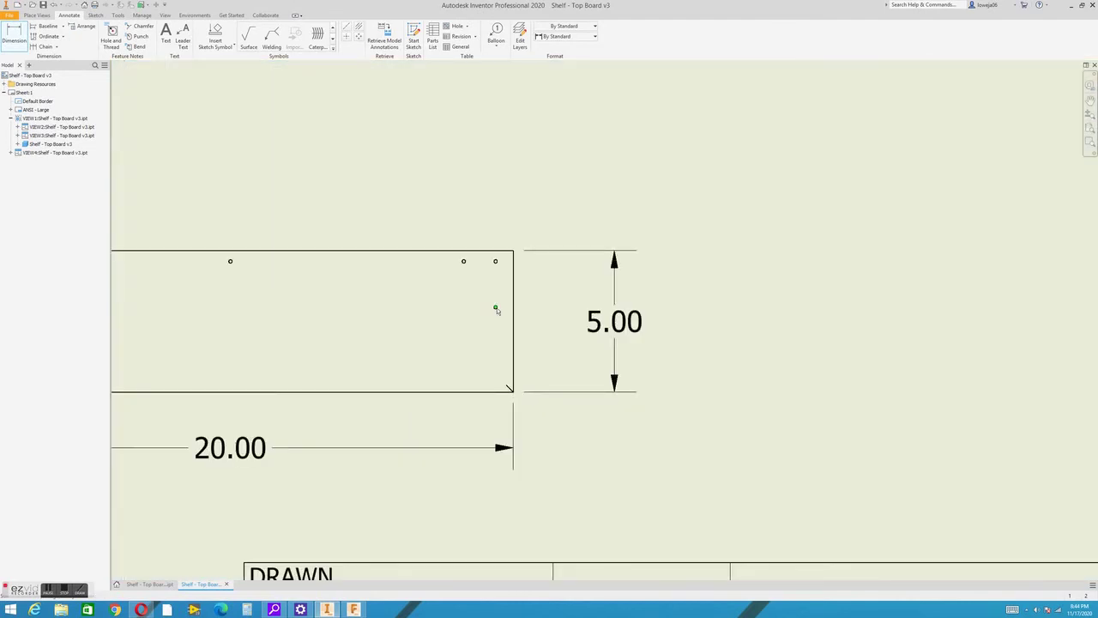
{"action": "left_click", "coordinate": [495, 307]}
{"action": "left_click", "coordinate": [513, 315]}
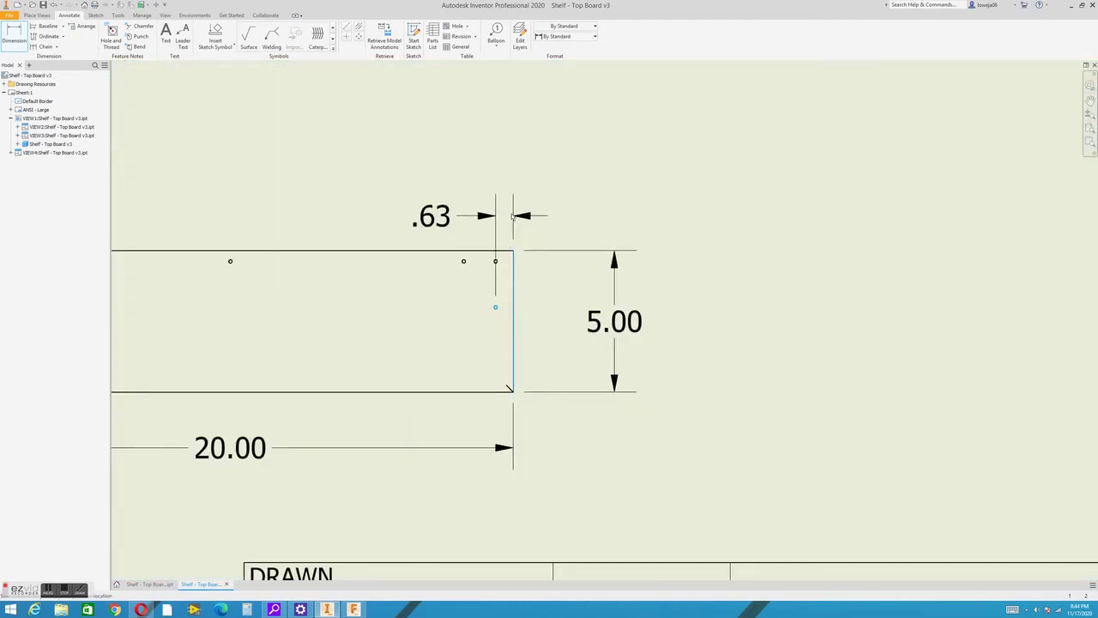
{"action": "left_click", "coordinate": [514, 206]}
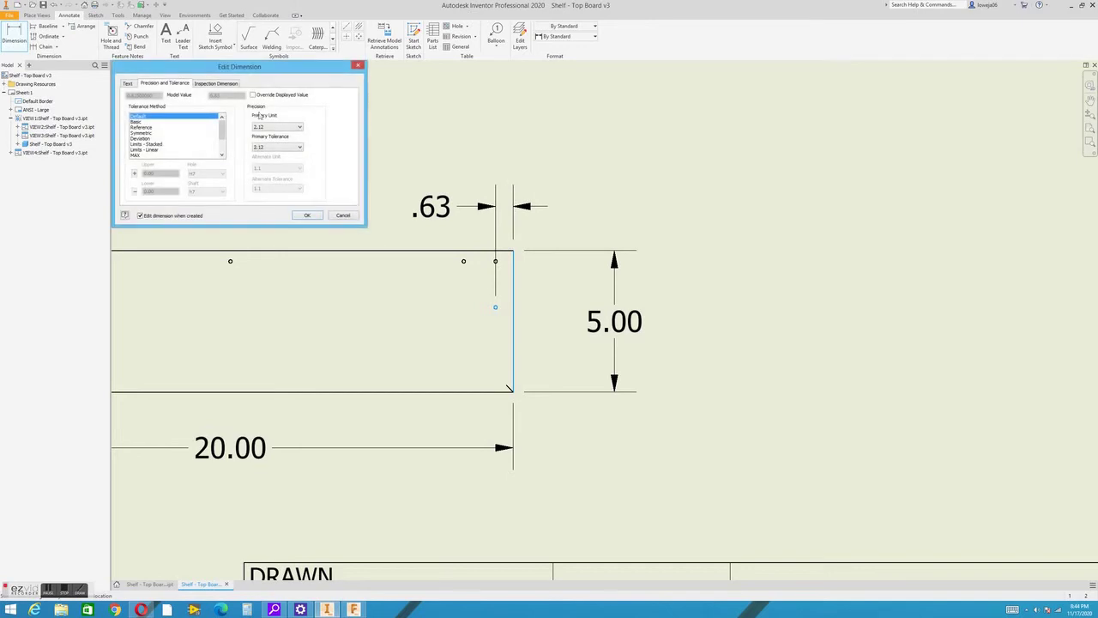
{"action": "left_click", "coordinate": [276, 126]}
{"action": "left_click", "coordinate": [273, 151]}
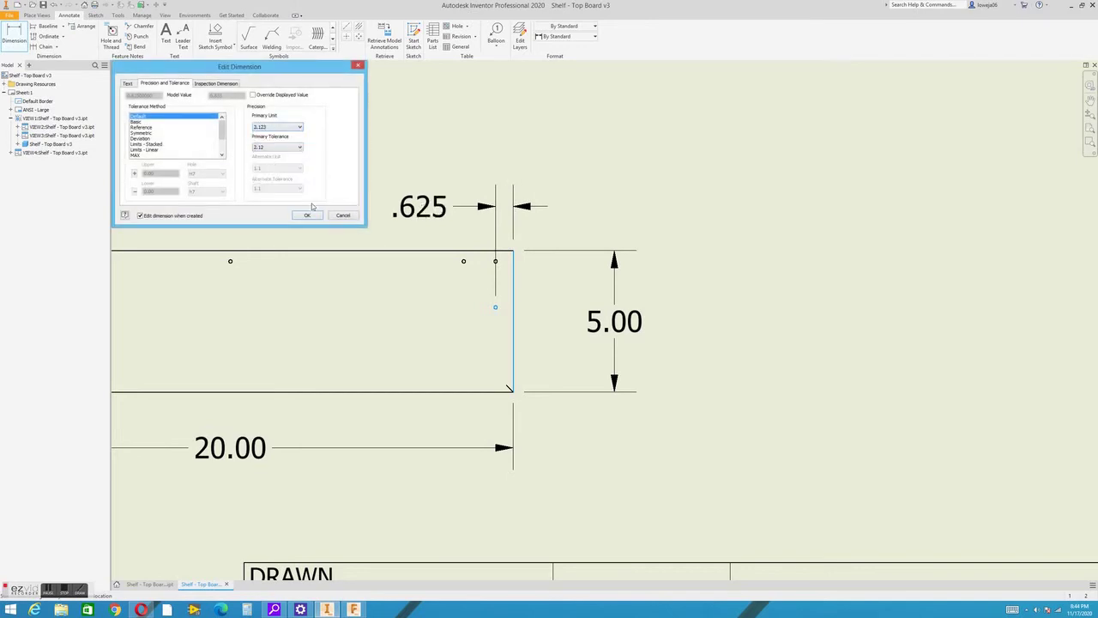
{"action": "left_click", "coordinate": [307, 215]}
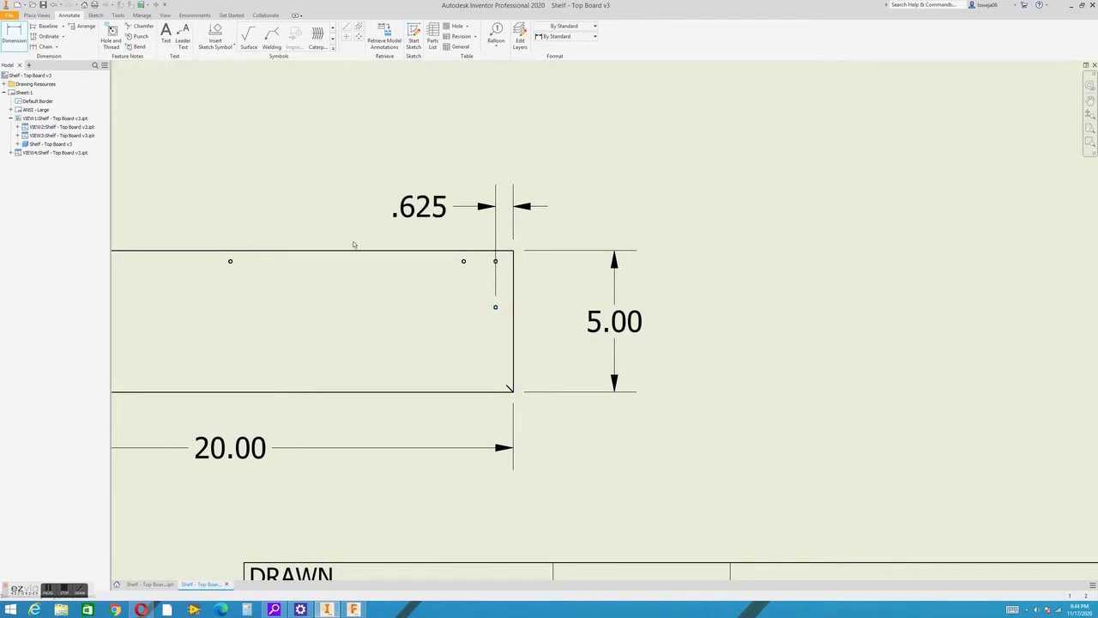
Locate the next two top-row holes 1.75 and 10.00 from the right edge.
{"action": "left_click", "coordinate": [463, 262]}
{"action": "left_click", "coordinate": [513, 291]}
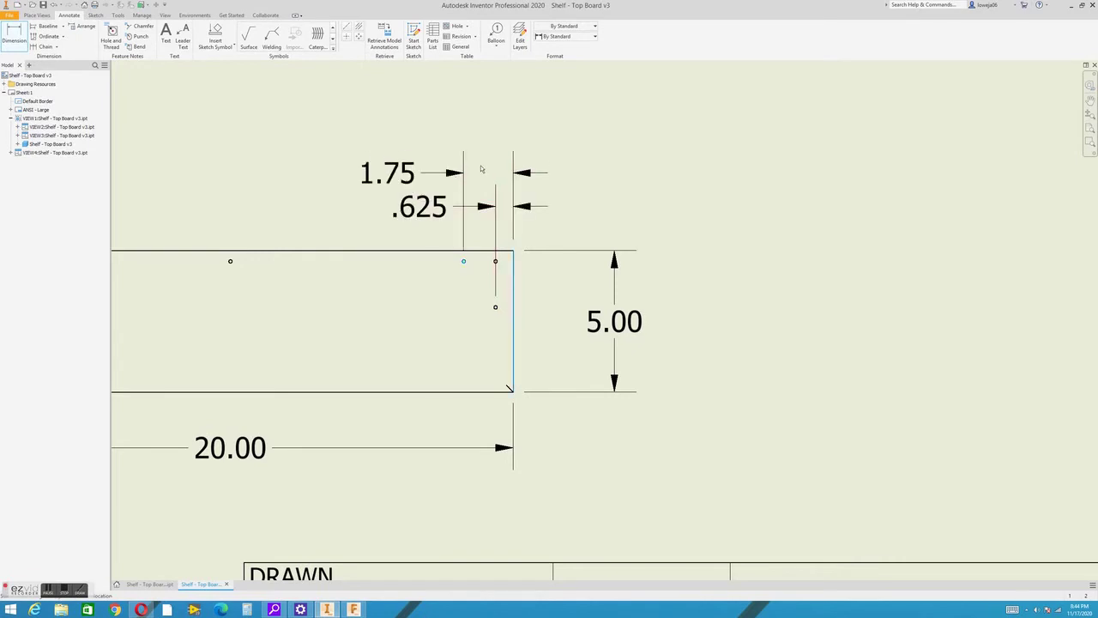
{"action": "left_click", "coordinate": [375, 275]}
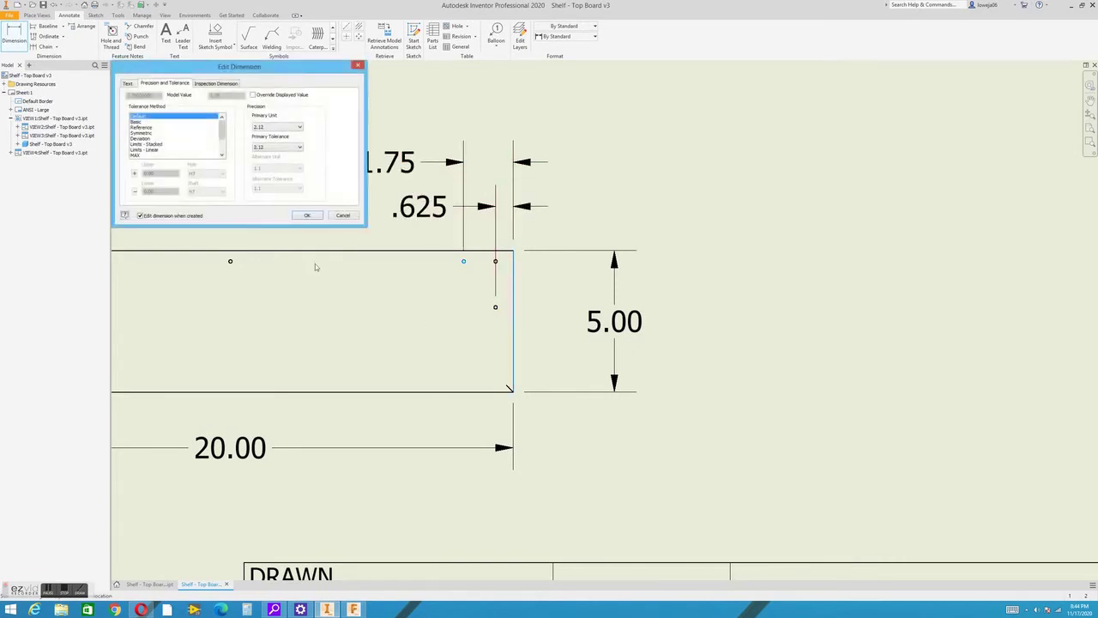
{"action": "left_click", "coordinate": [308, 215]}
{"action": "left_click", "coordinate": [230, 262]}
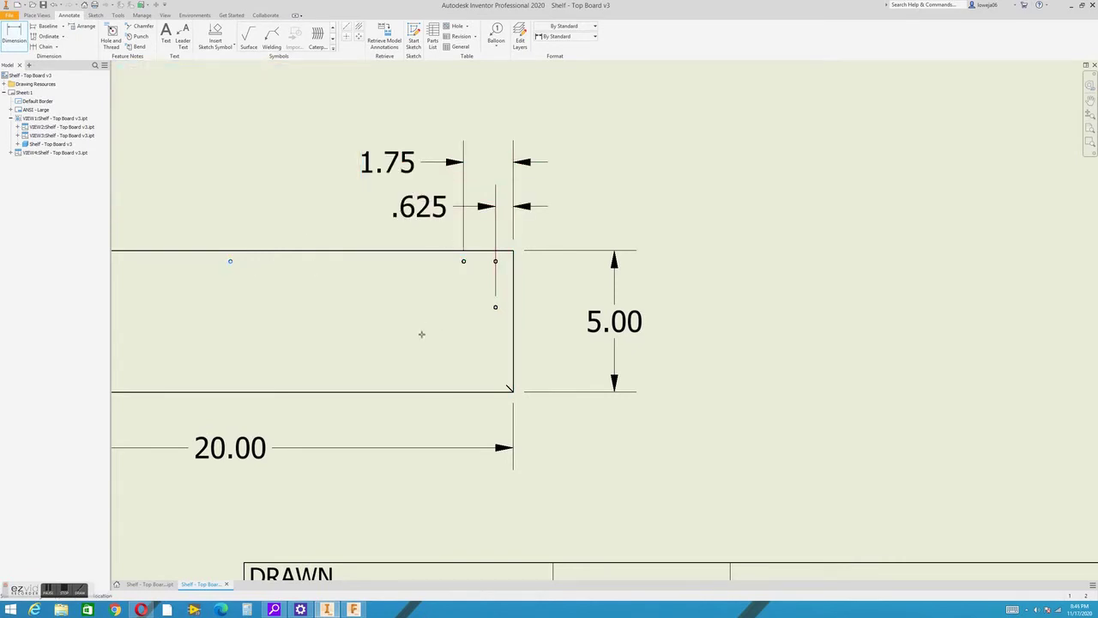
{"action": "left_click", "coordinate": [512, 311]}
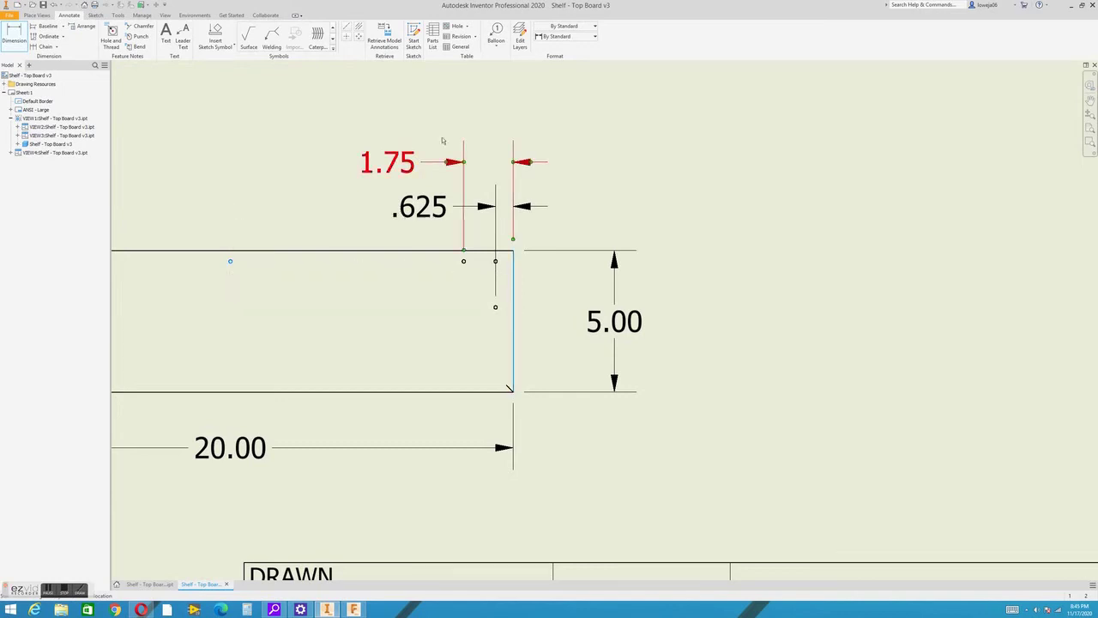
{"action": "left_click", "coordinate": [371, 332]}
{"action": "left_click", "coordinate": [308, 216]}
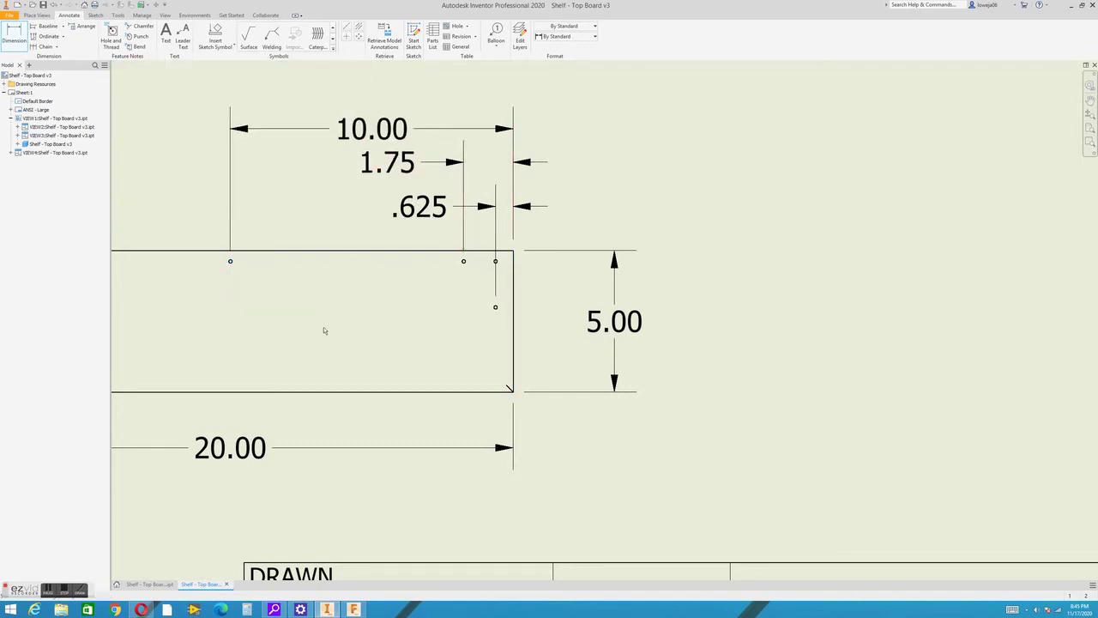
Dimension the two right-end holes 2.00 and .38 down from the top edge.
{"action": "mouse_move", "coordinate": [324, 330]}
{"action": "middle_mouse_down"}
{"action": "mouse_move", "coordinate": [544, 334]}
{"action": "mouse_move", "coordinate": [484, 334]}
{"action": "middle_mouse_up"}
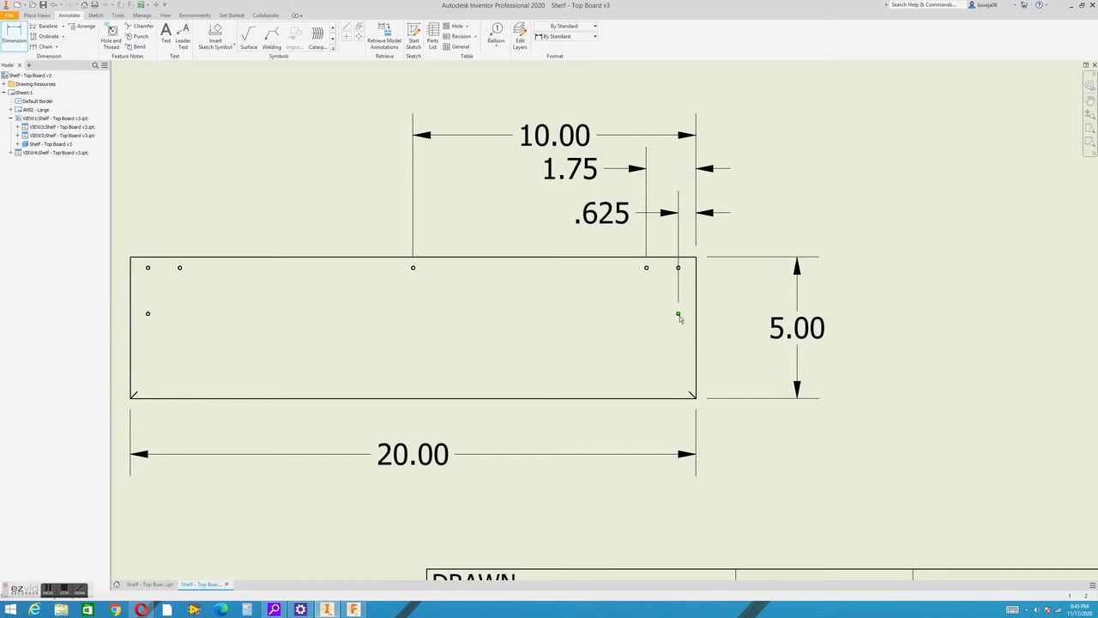
{"action": "left_click", "coordinate": [678, 315]}
{"action": "left_click", "coordinate": [674, 256]}
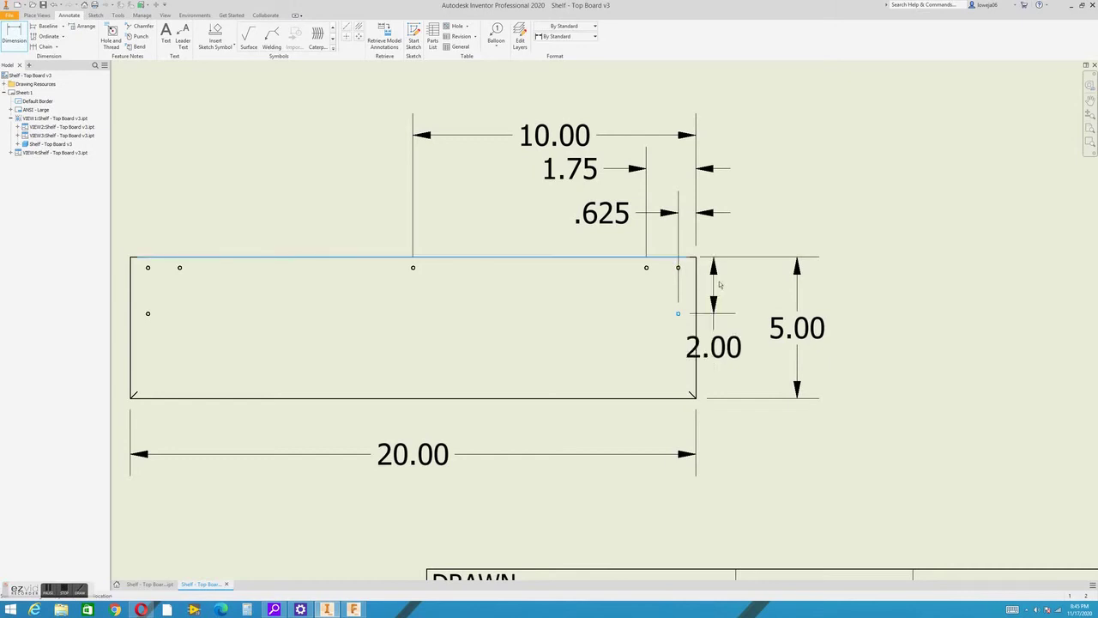
{"action": "left_click", "coordinate": [689, 316]}
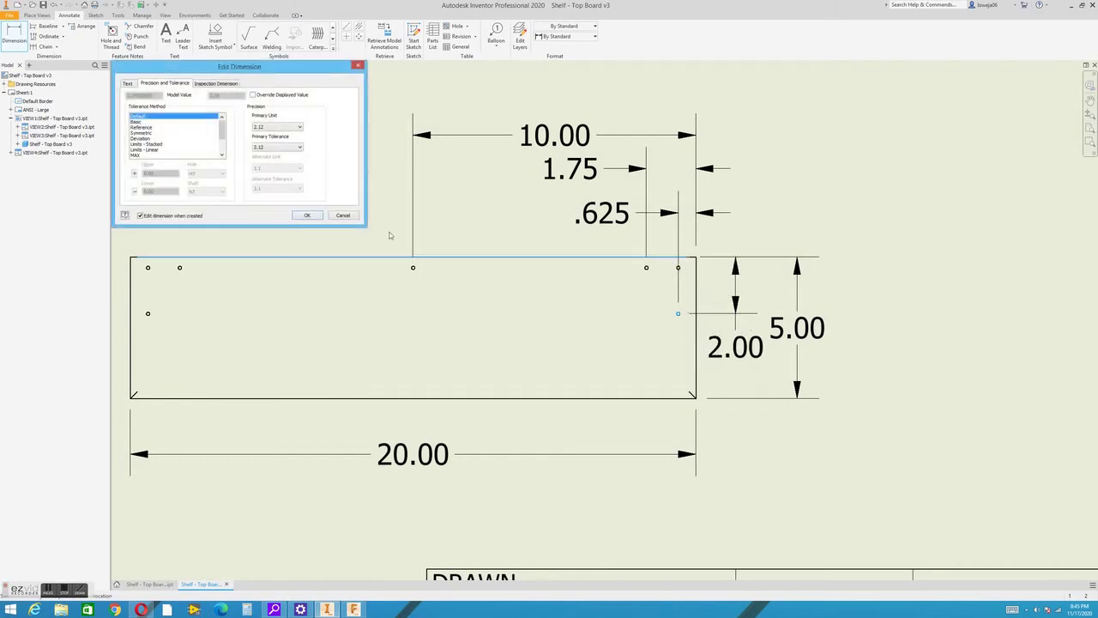
{"action": "left_click", "coordinate": [307, 215]}
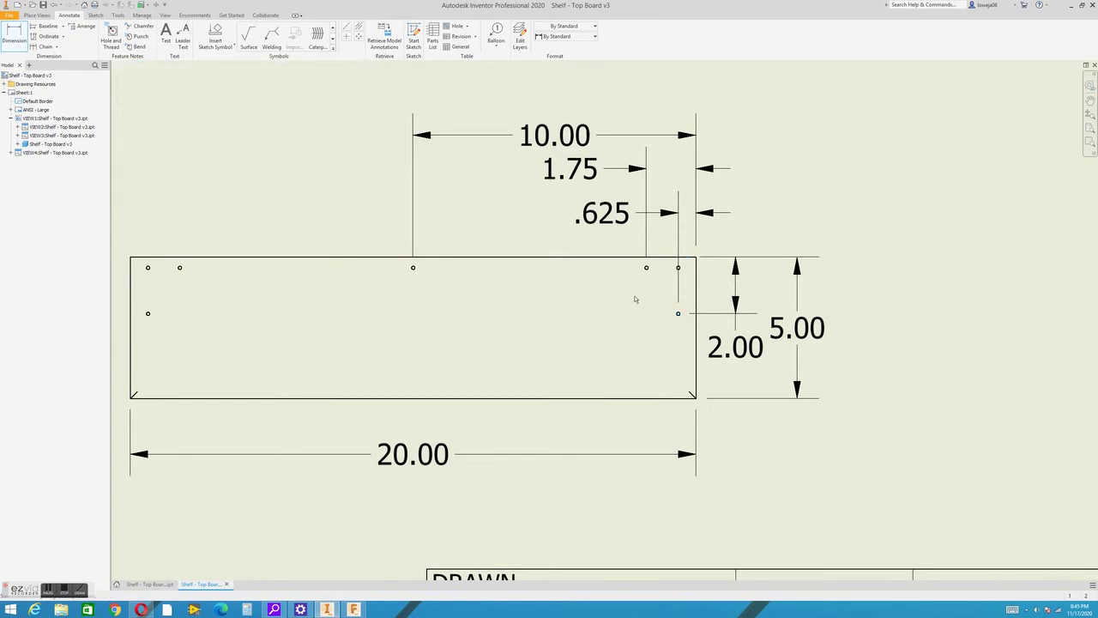
{"action": "left_click", "coordinate": [679, 268]}
{"action": "left_click", "coordinate": [691, 257]}
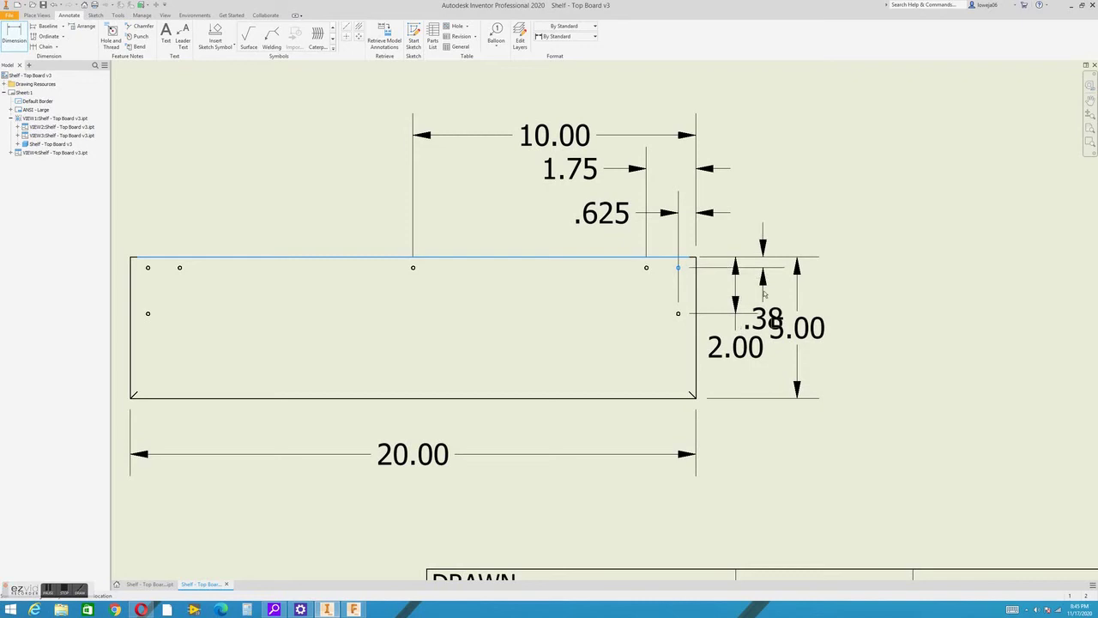
{"action": "left_click", "coordinate": [790, 274]}
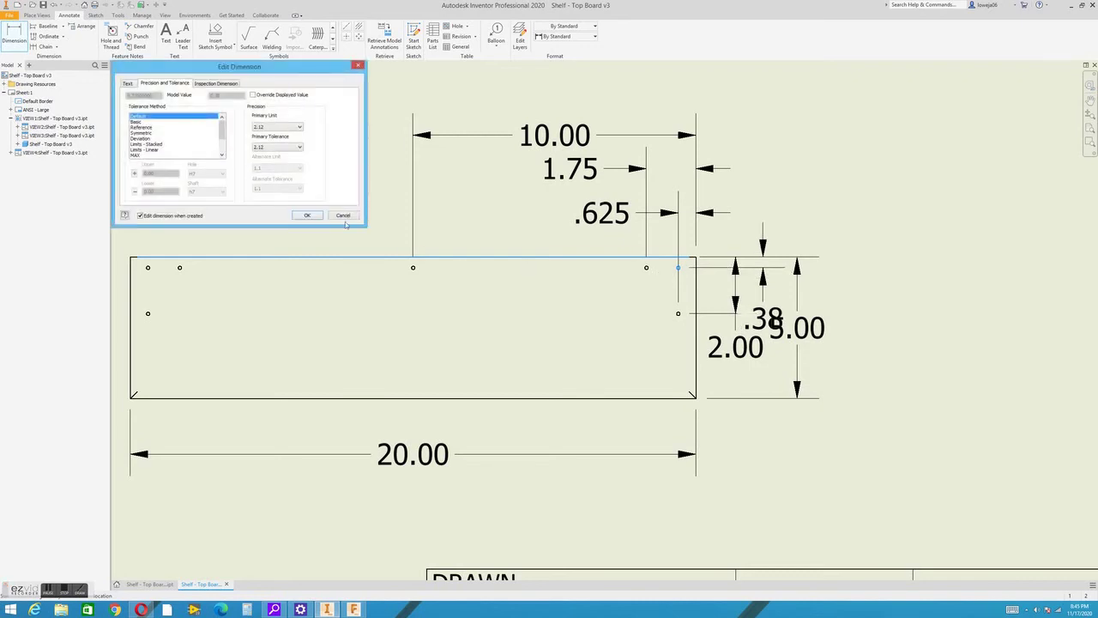
{"action": "left_click", "coordinate": [307, 215]}
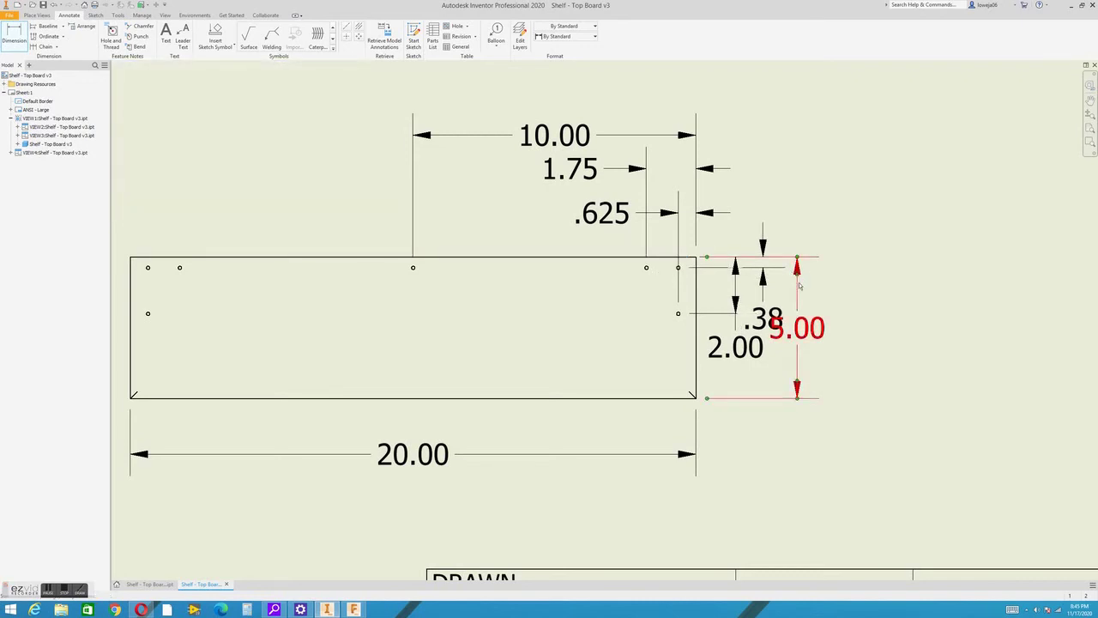
Drag the 5.00 height dimension further right, clear of the .38 and 2.00 dimensions.
{"action": "left_click", "coordinate": [799, 286]}
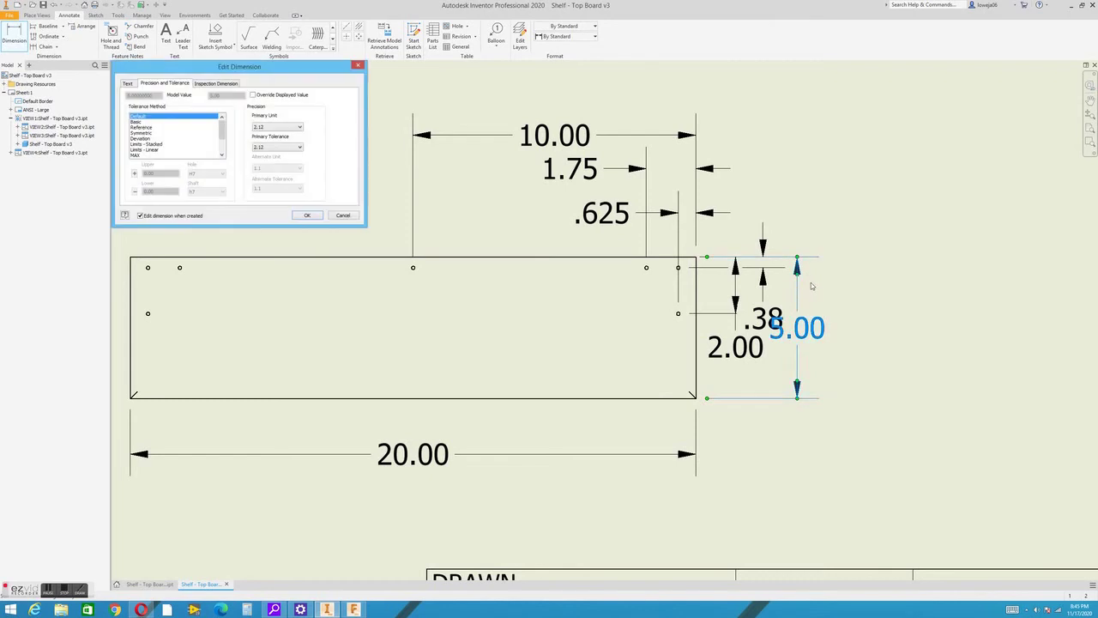
{"action": "left_click", "coordinate": [307, 216]}
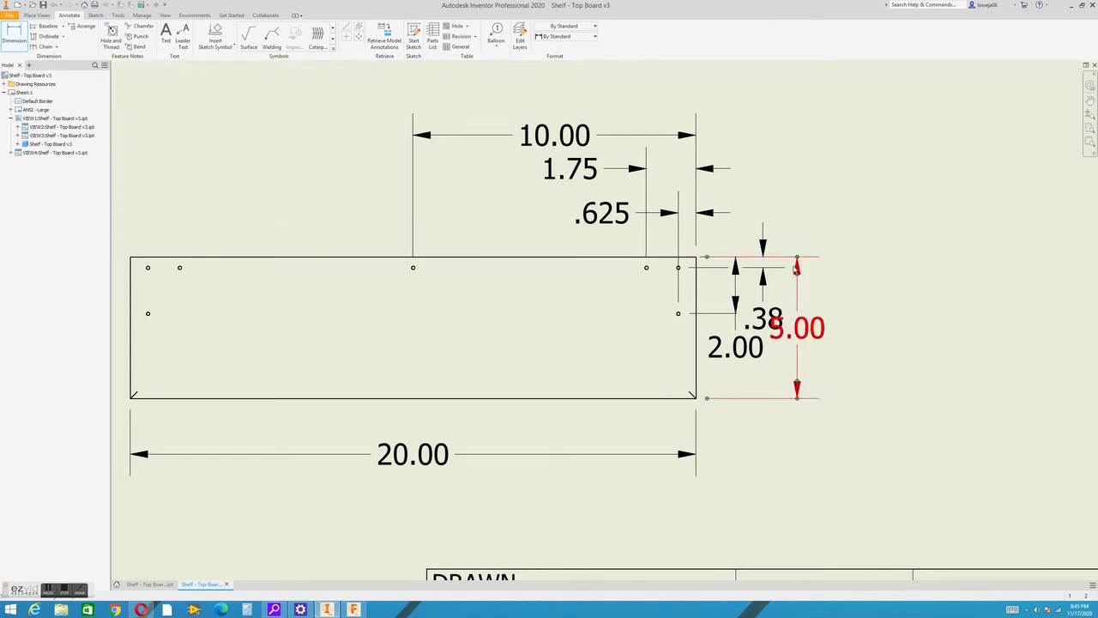
{"action": "left_click", "coordinate": [797, 268]}
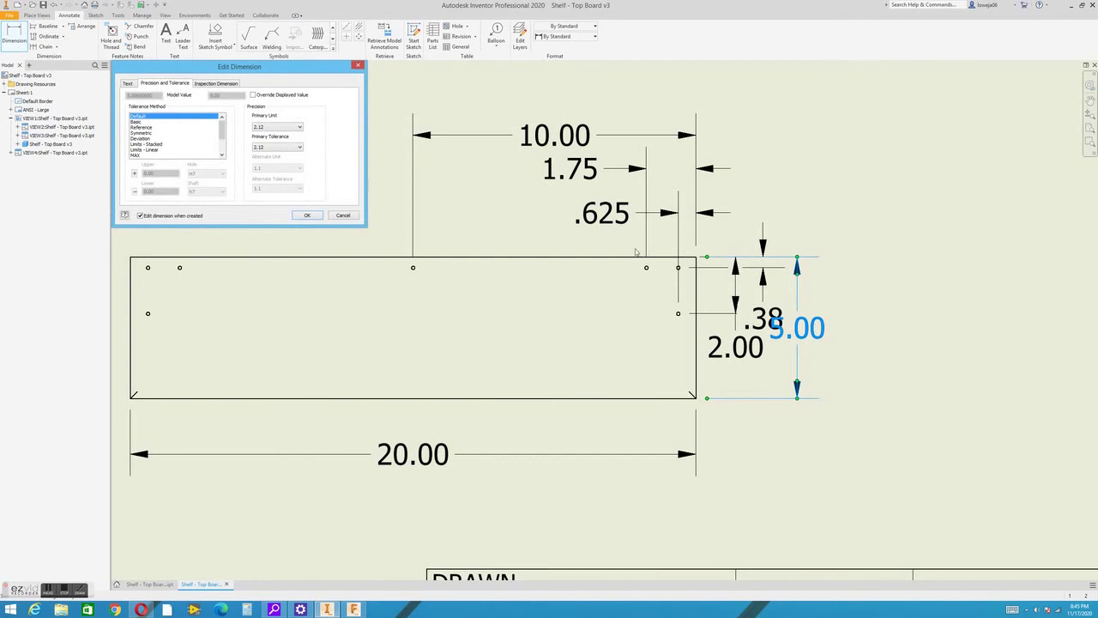
{"action": "key", "text": "Return"}
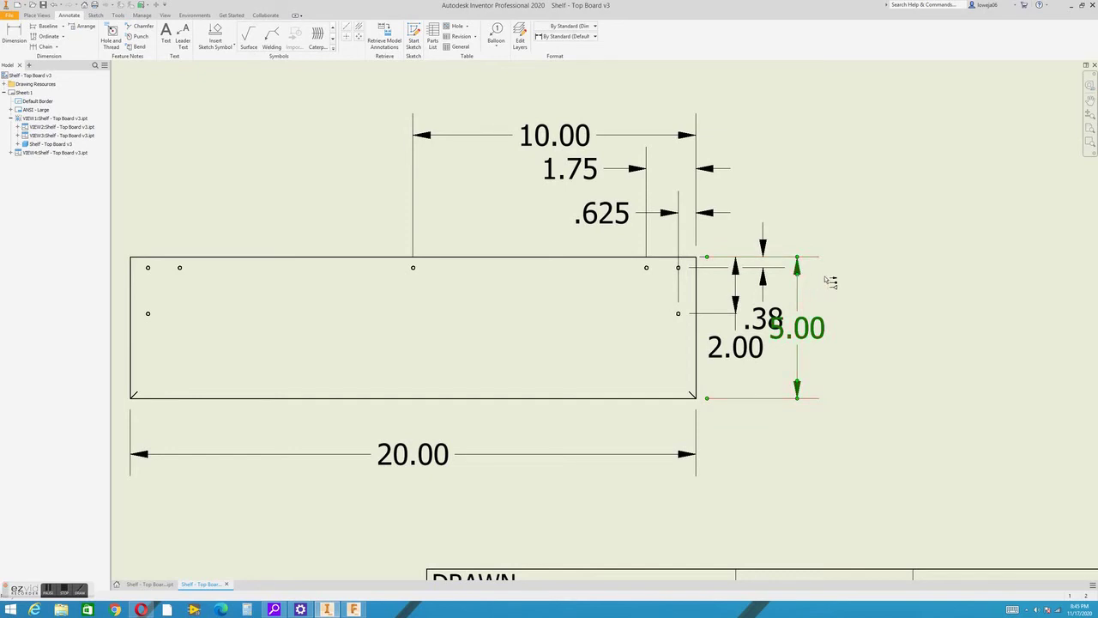
{"action": "left_click_drag", "start_coordinate": [797, 335], "coordinate": [819, 335]}
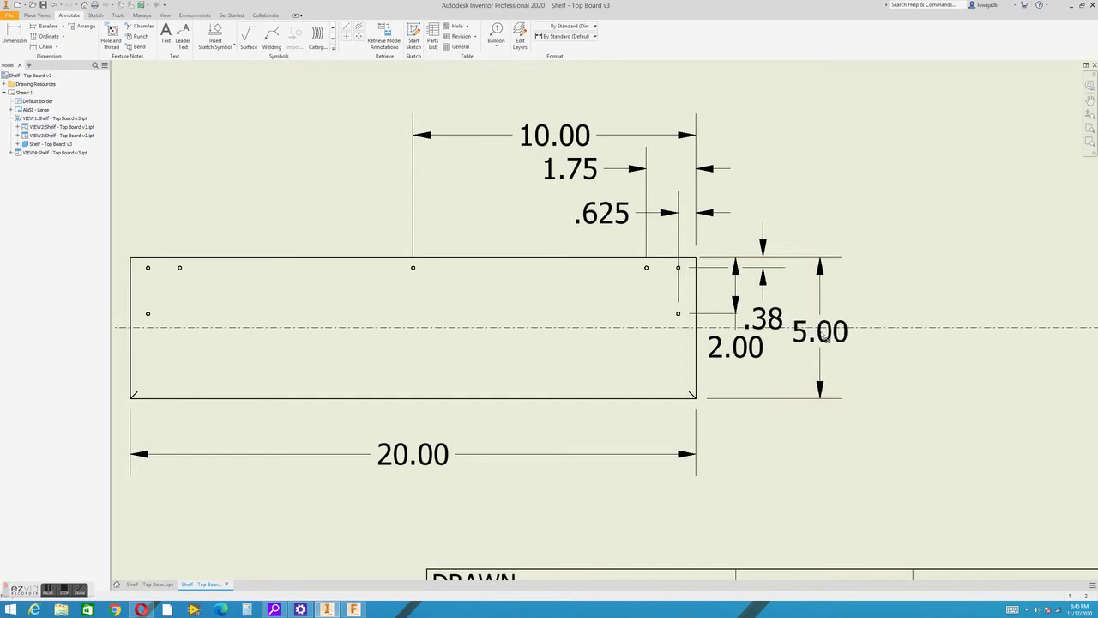
{"action": "left_click", "coordinate": [805, 233]}
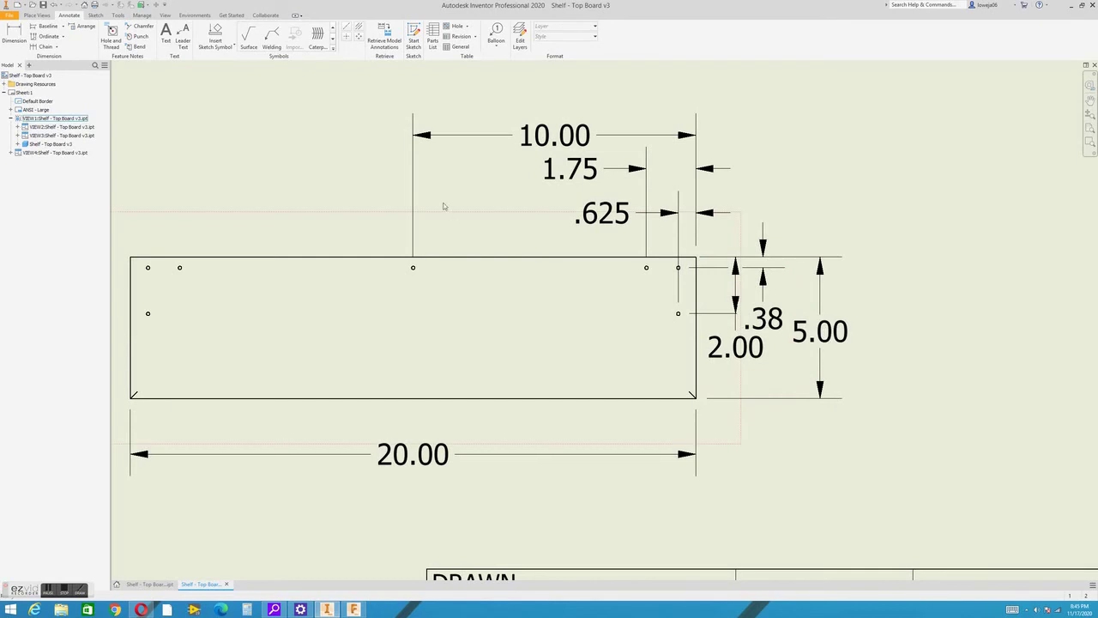
{"action": "left_click", "coordinate": [23, 36]}
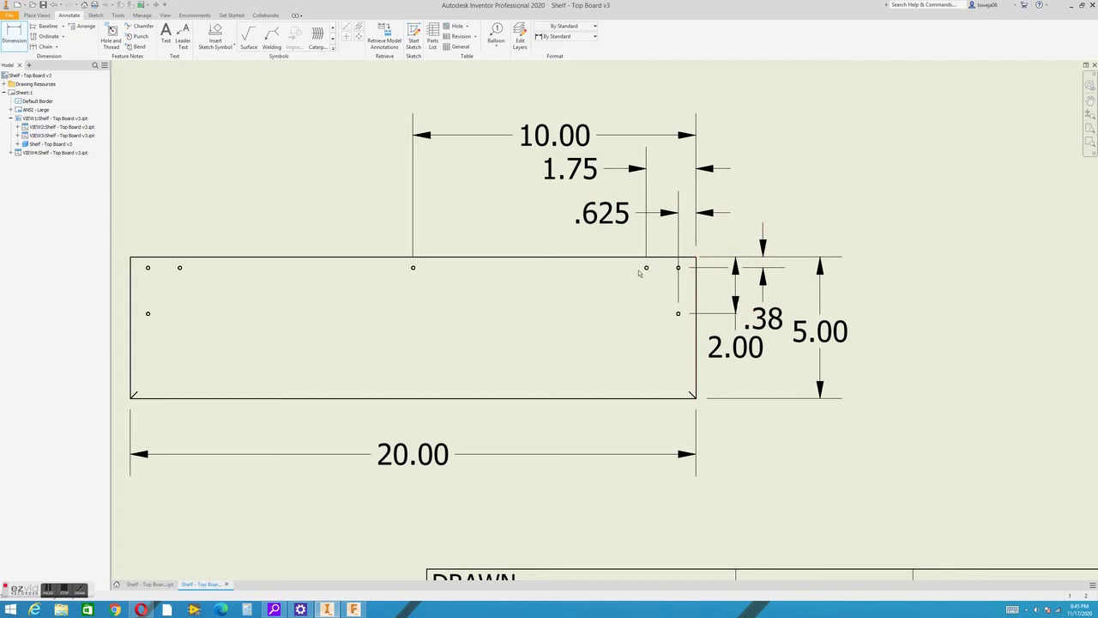
Dimension the left-end holes 18.25 and 19.375 from the right edge, 19.375 to three decimals.
{"action": "left_click", "coordinate": [695, 293]}
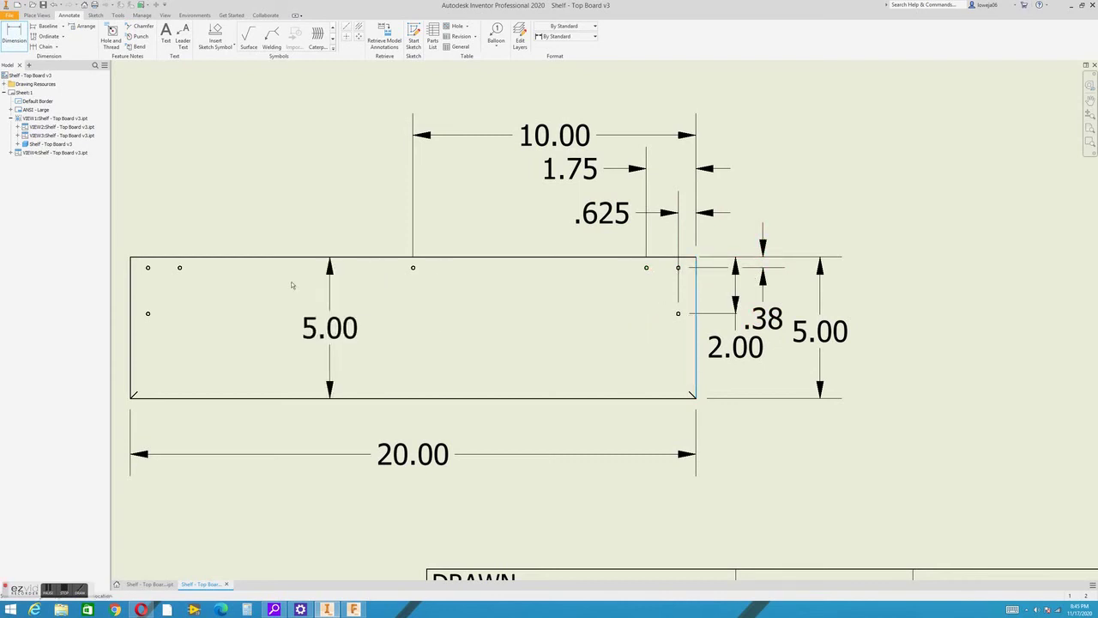
{"action": "left_click", "coordinate": [179, 269]}
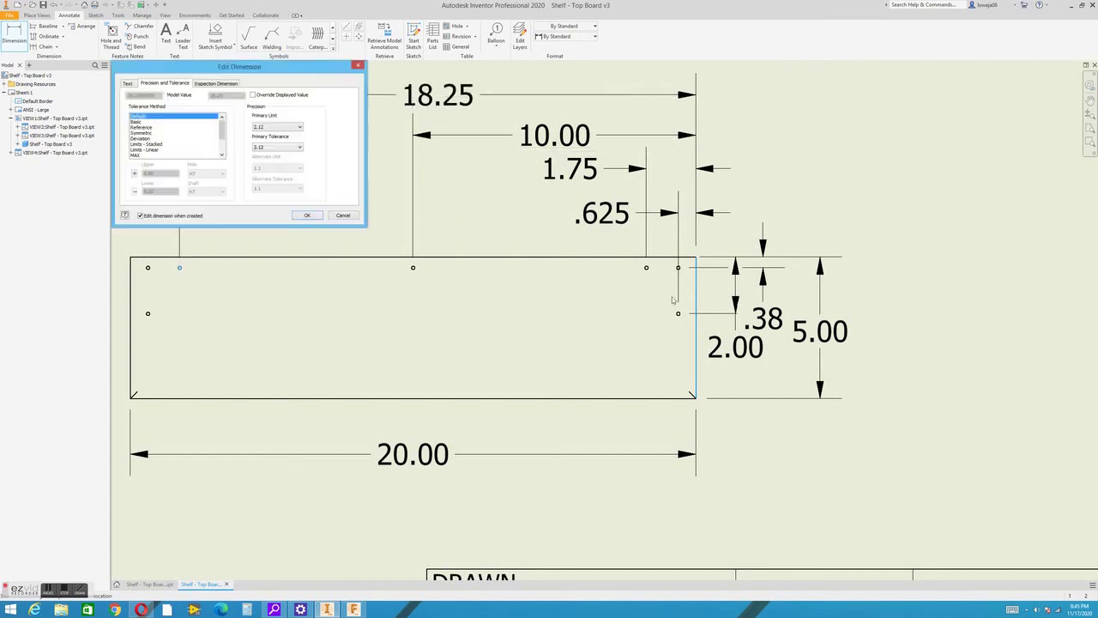
{"action": "left_click", "coordinate": [307, 215]}
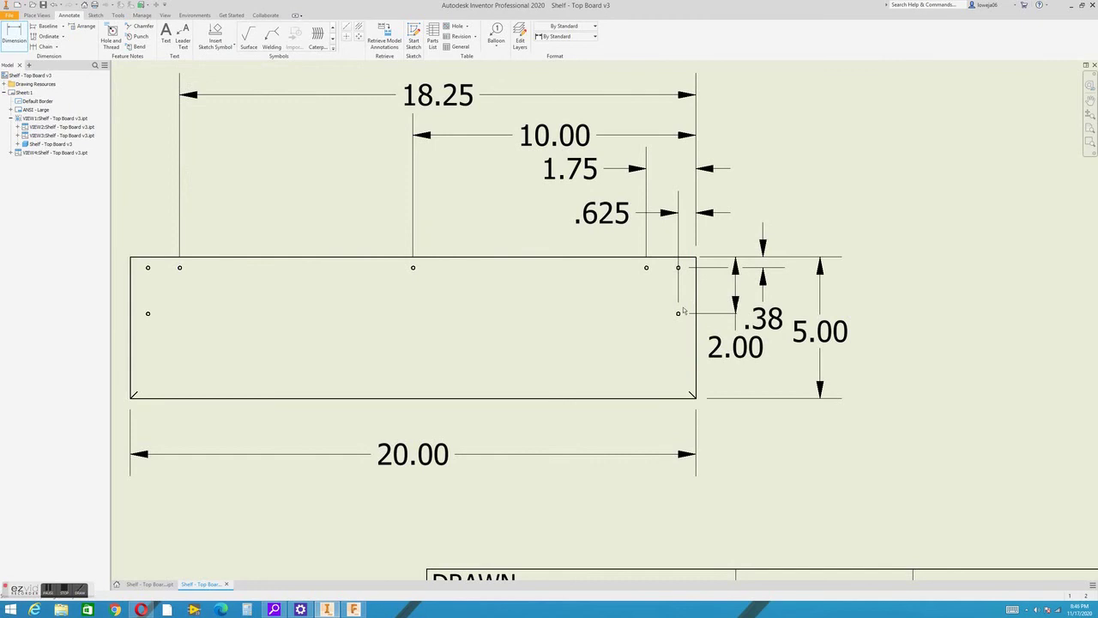
{"action": "left_click", "coordinate": [148, 268]}
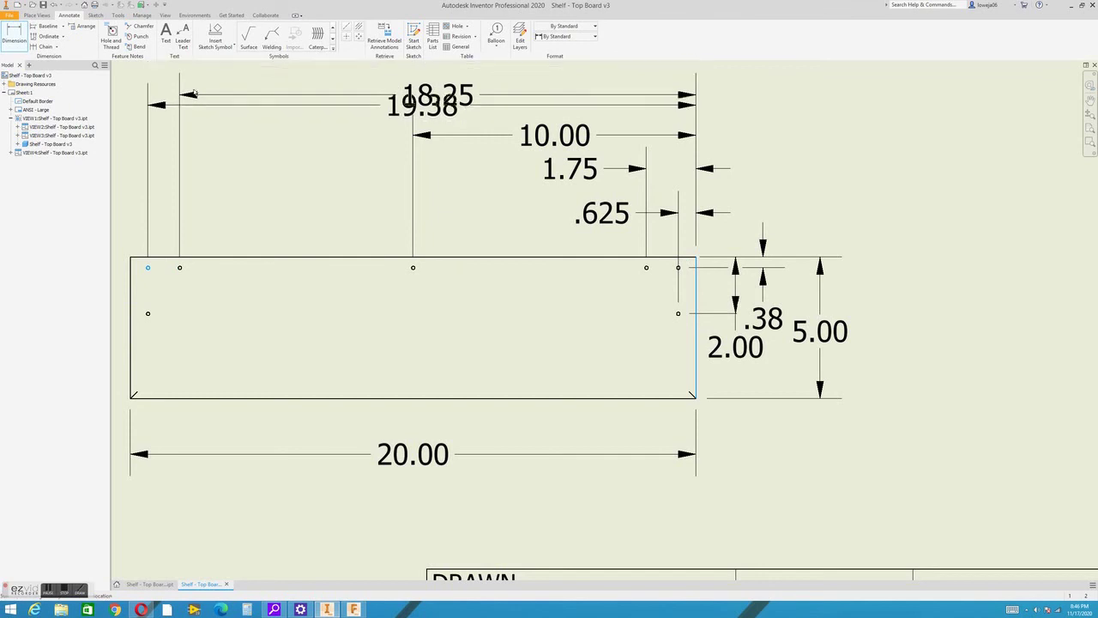
{"action": "left_click", "coordinate": [195, 70]}
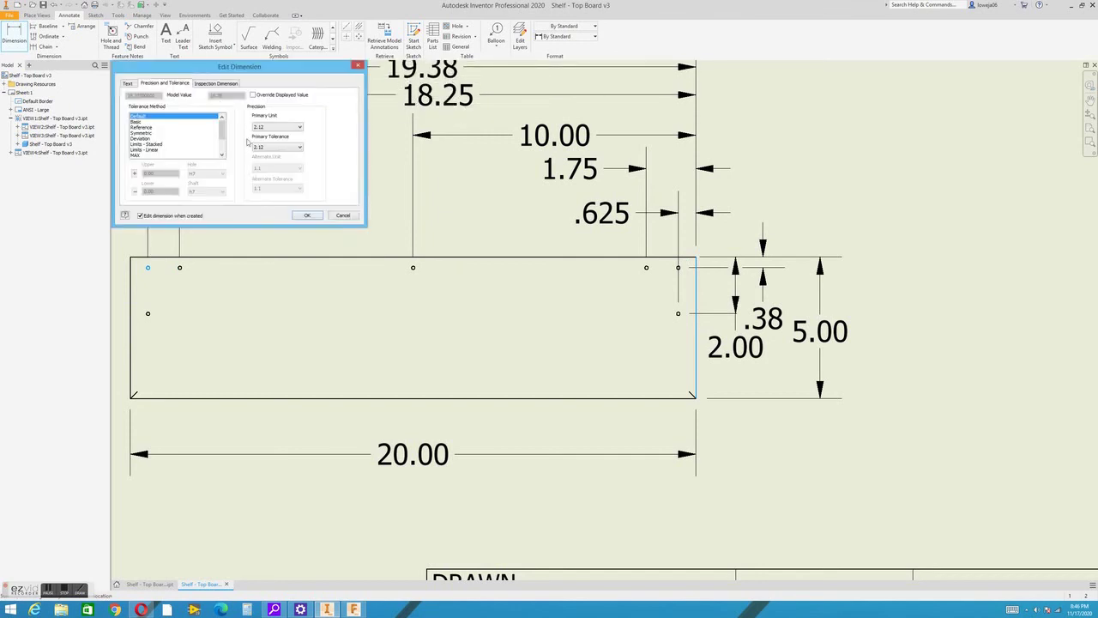
{"action": "left_click", "coordinate": [277, 127]}
{"action": "left_click", "coordinate": [265, 151]}
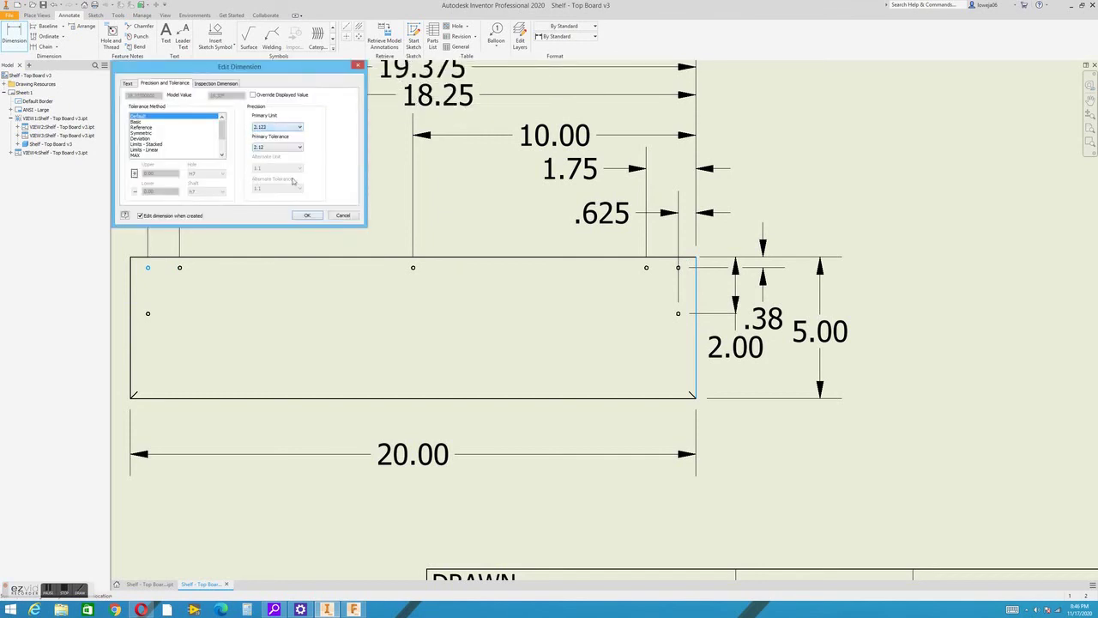
{"action": "left_click", "coordinate": [307, 216]}
{"action": "scroll", "coordinate": [403, 194], "scroll_direction": "up", "scroll_amount": 2}
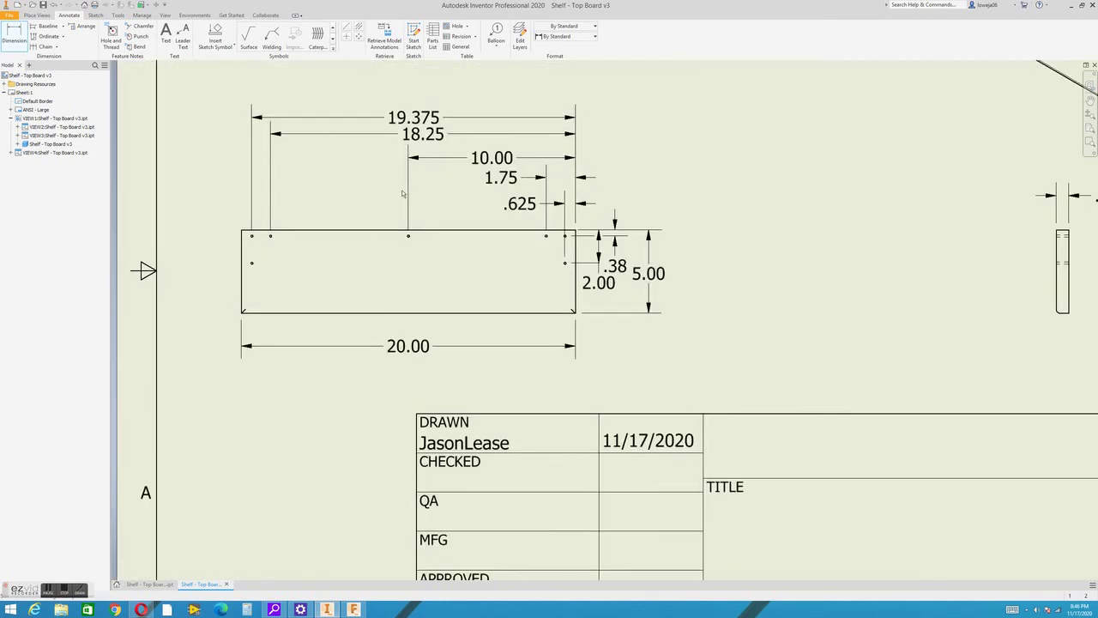
{"action": "scroll", "coordinate": [402, 193], "scroll_direction": "up", "scroll_amount": 3}
{"action": "middle_click_drag", "start_coordinate": [460, 193], "coordinate": [421, 217]}
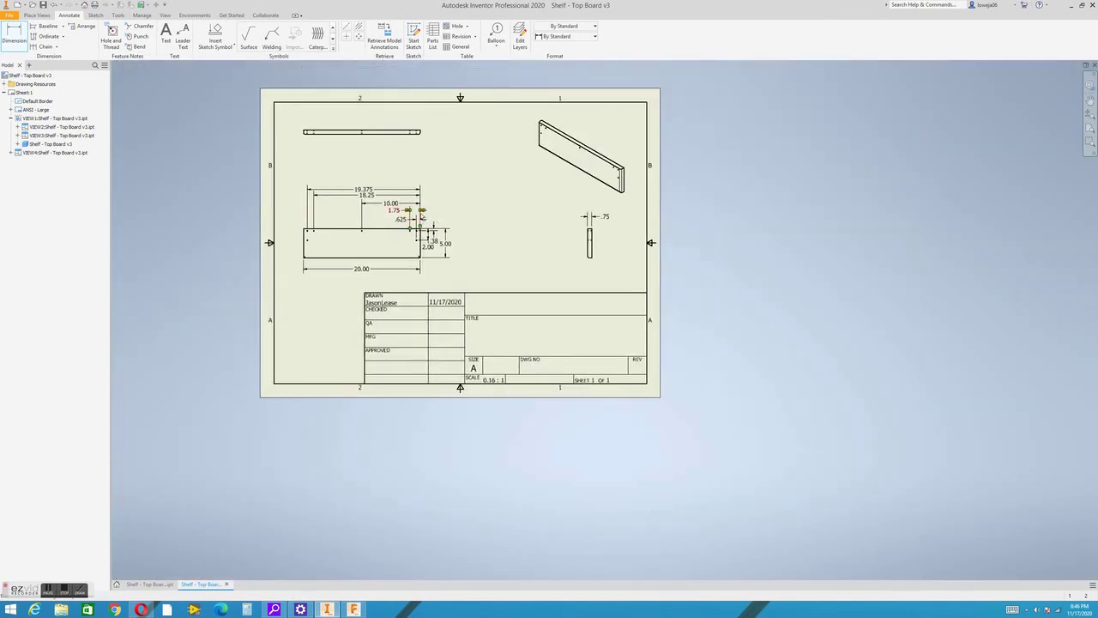
{"action": "scroll", "coordinate": [423, 218], "scroll_direction": "down", "scroll_amount": 3}
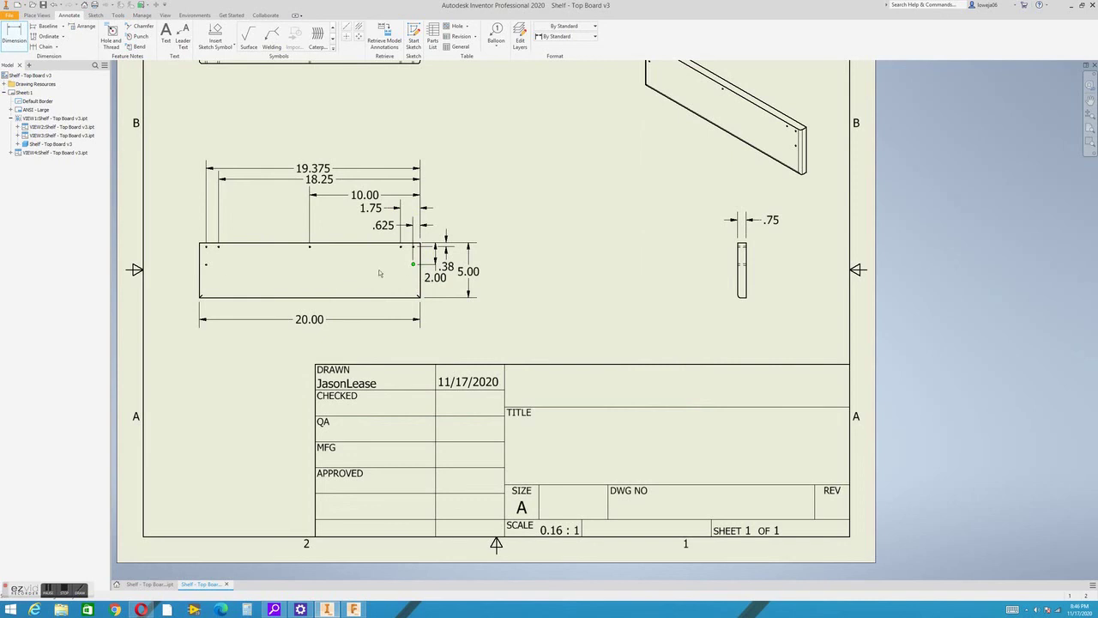